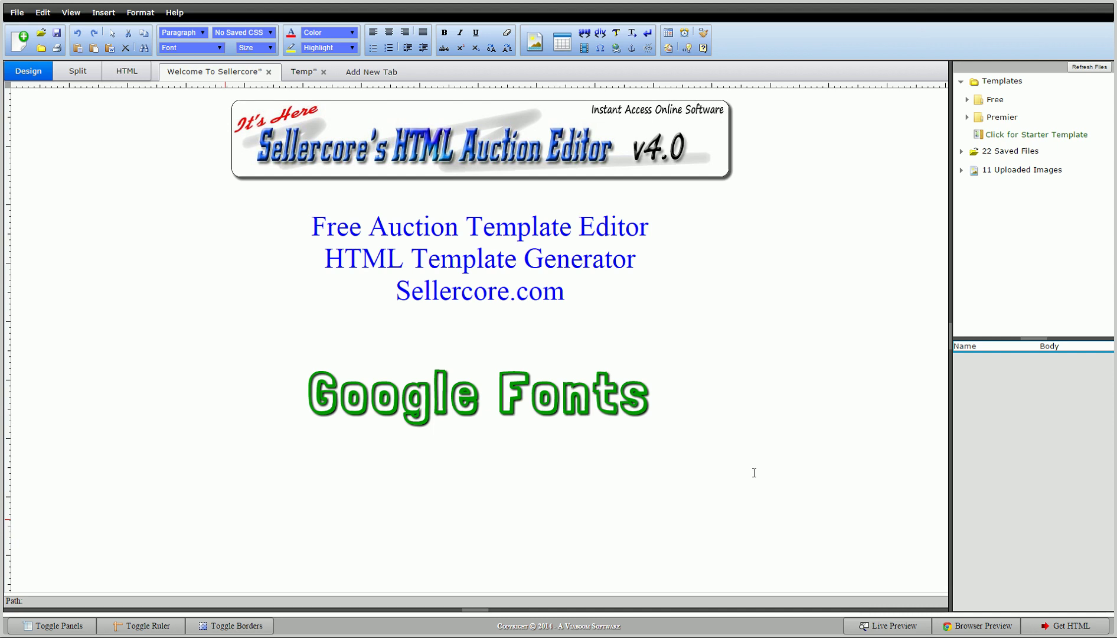
Show the Temp page in split view and select the 'Google Fonts Are Awesome!!' text
left_click(302, 73)
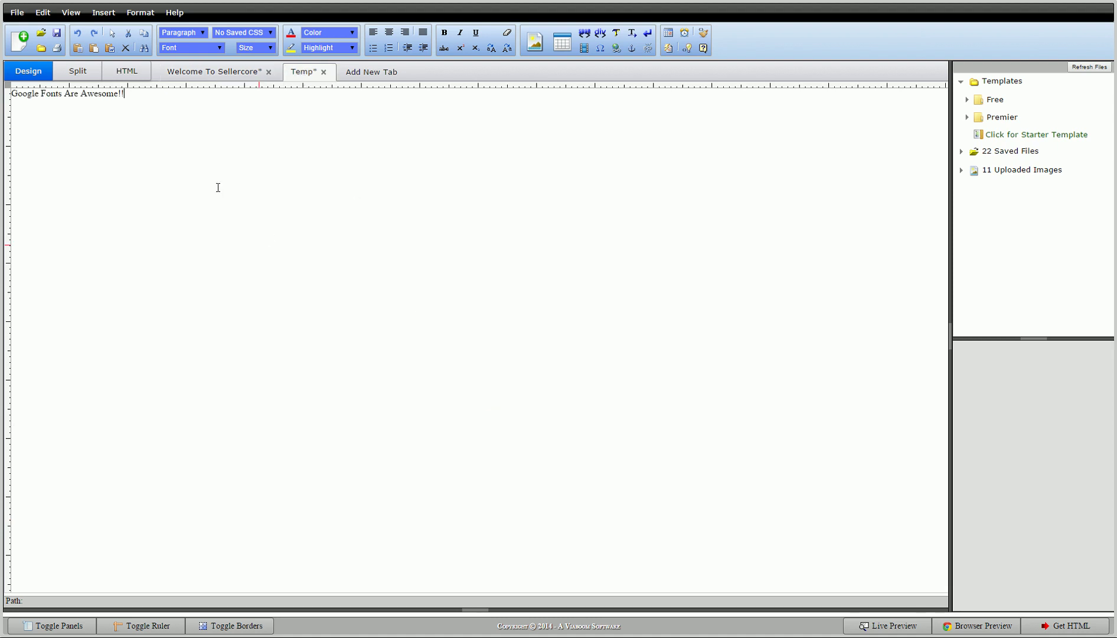
left_click(77, 71)
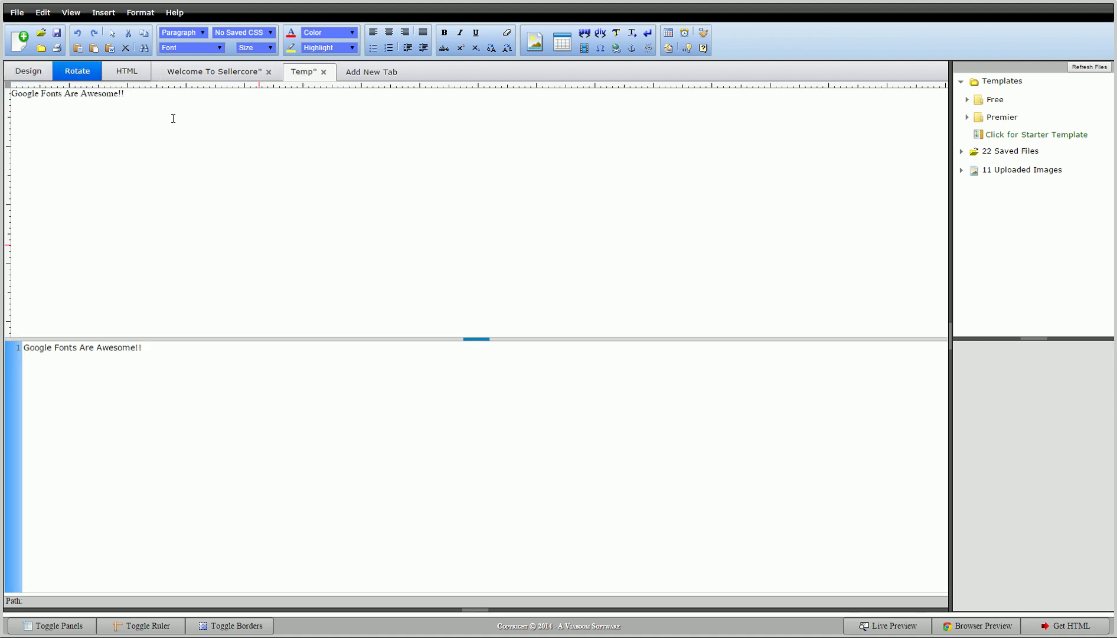
left_click_drag(142, 96, 11, 95)
Wrap the selected text in a new div and open its CSS style effects, browsing the font families
left_click(604, 47)
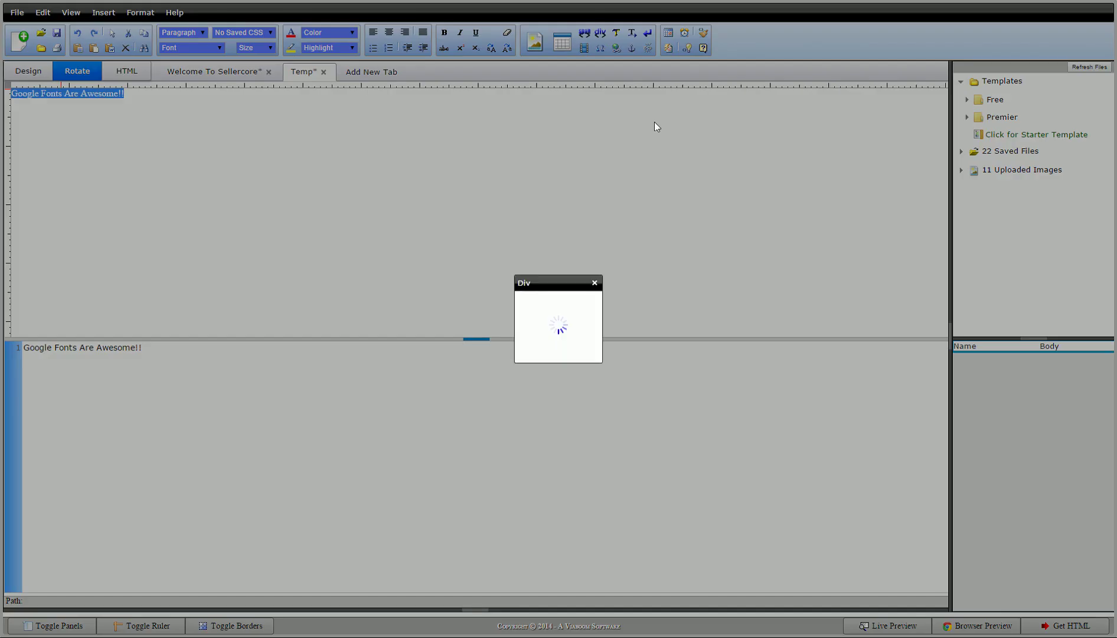
left_click(670, 248)
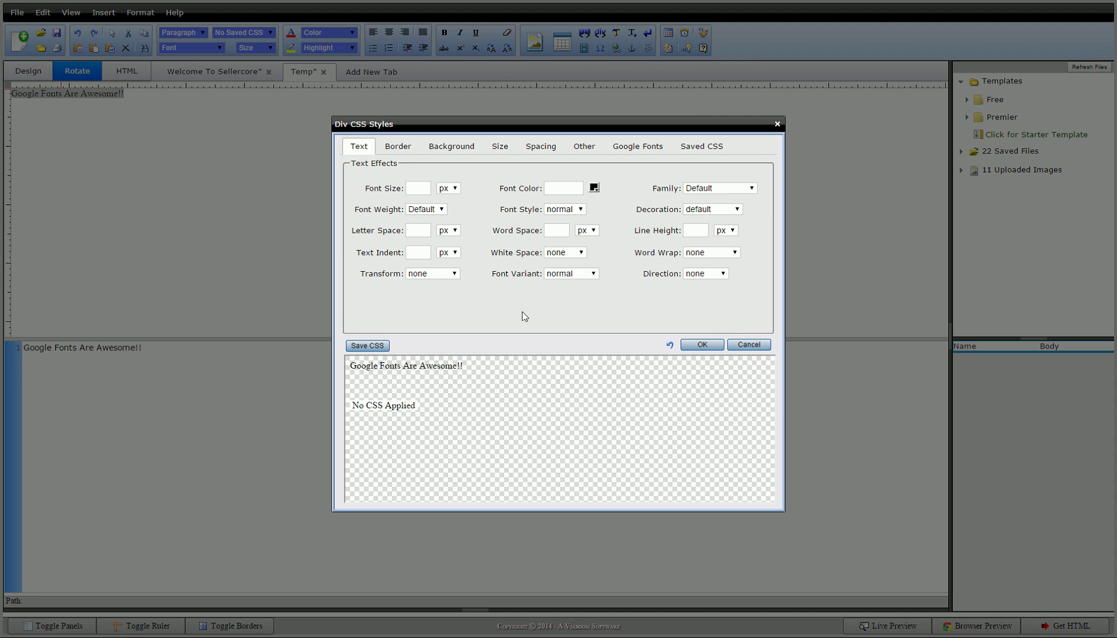
left_click(706, 193)
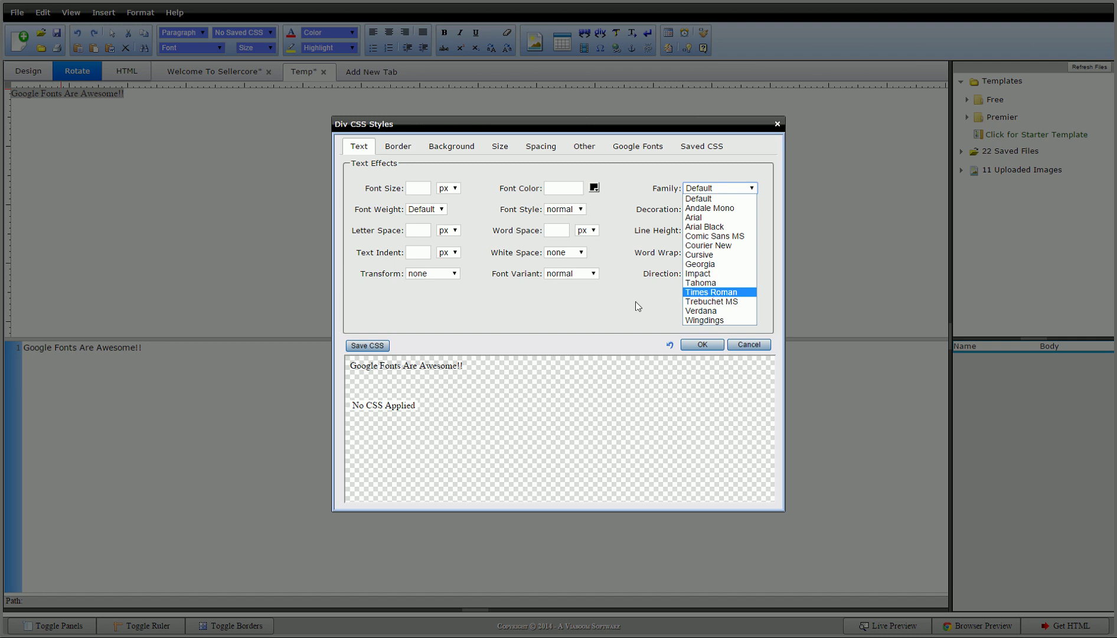
left_click(539, 307)
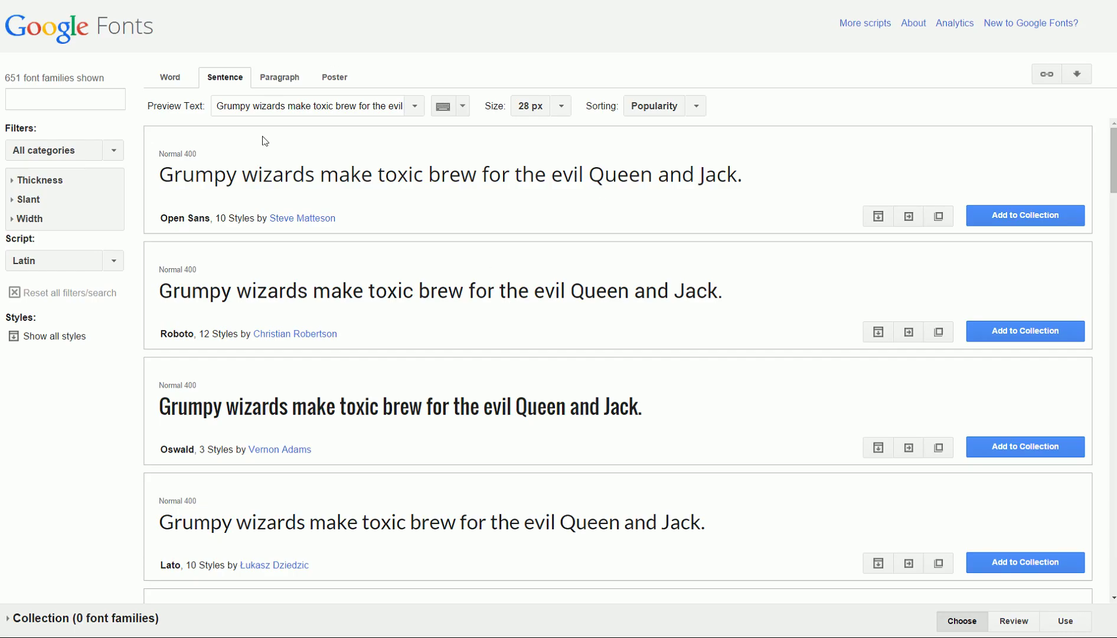
scroll(553, 312, "down", 10)
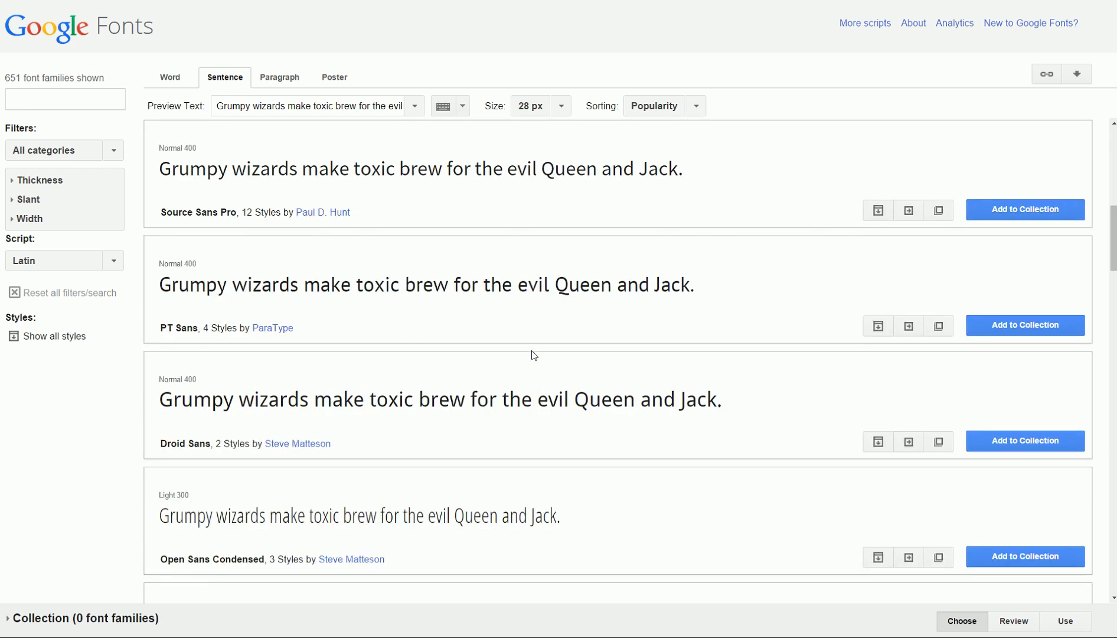
scroll(532, 354, "up", 9)
scroll(575, 371, "up", 1)
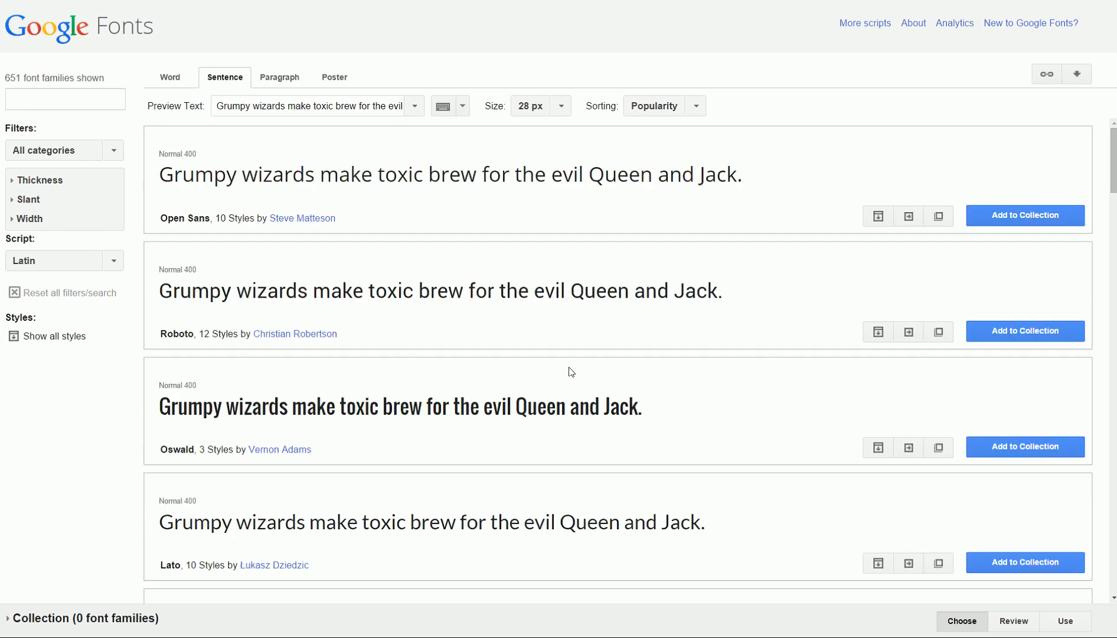
scroll(523, 363, "down", 3)
scroll(517, 362, "down", 15)
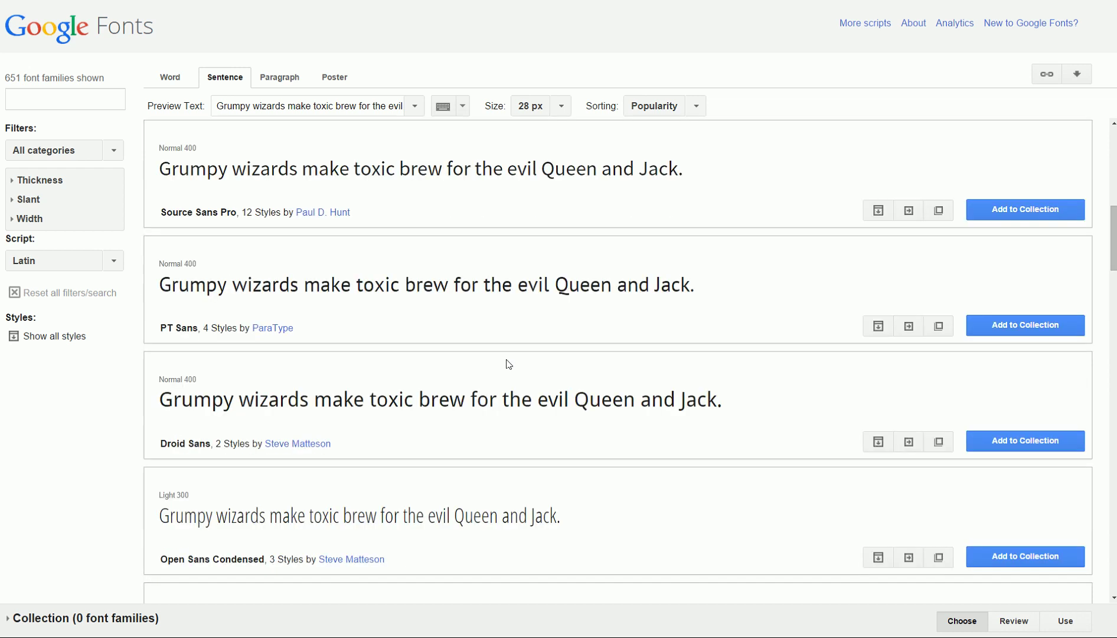
scroll(467, 371, "down", 5)
scroll(466, 369, "up", 20)
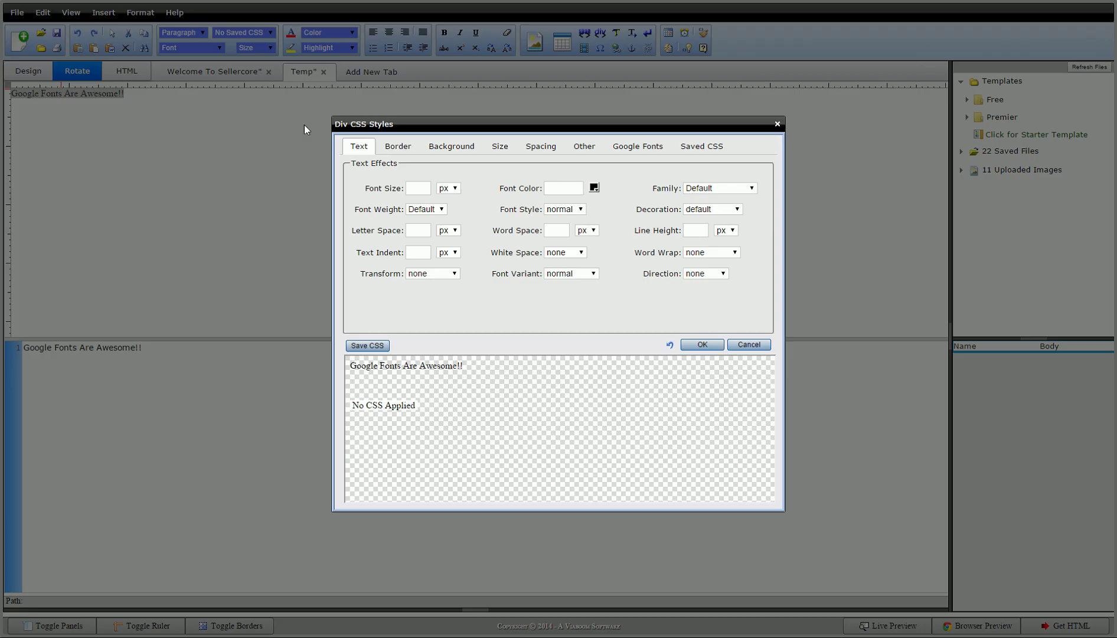
Set the heading's font size to 35 px
left_click(623, 146)
left_click(543, 176)
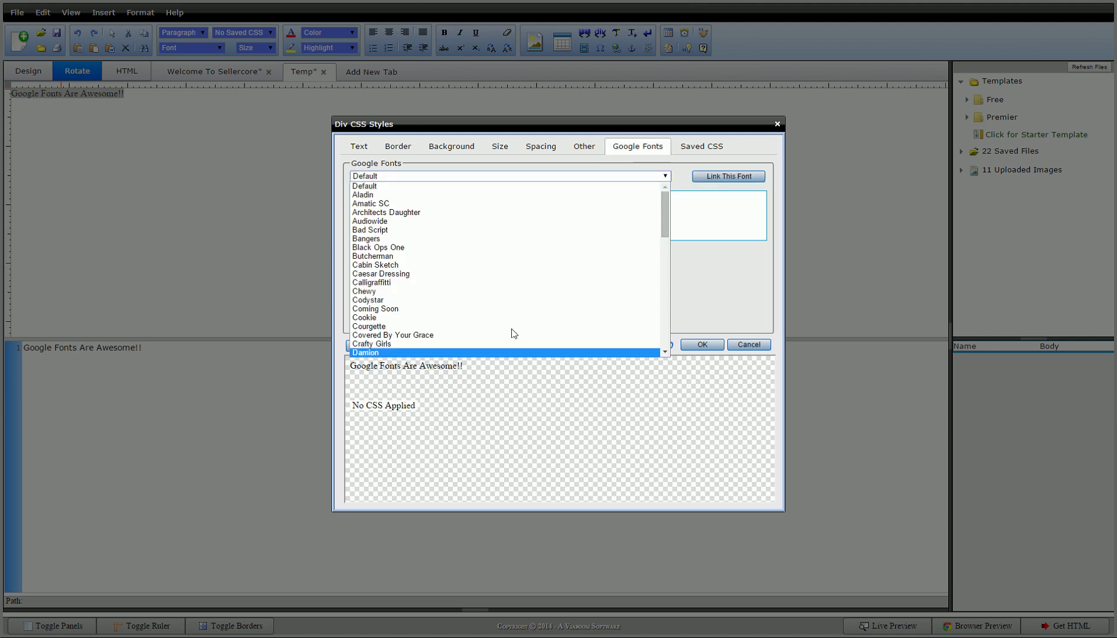
left_click(711, 294)
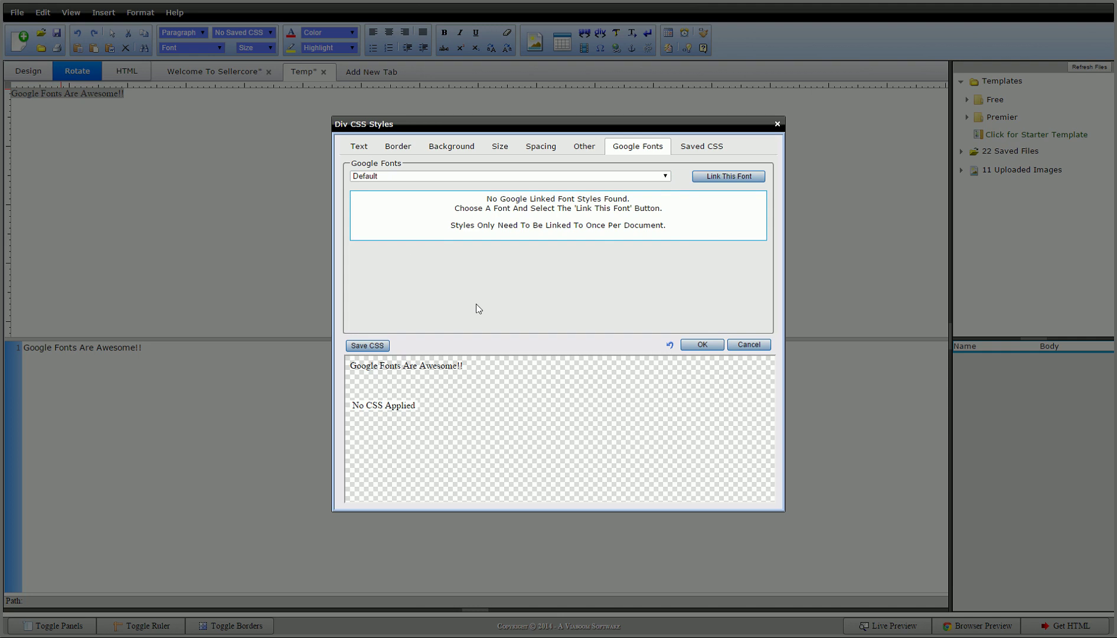
left_click(359, 147)
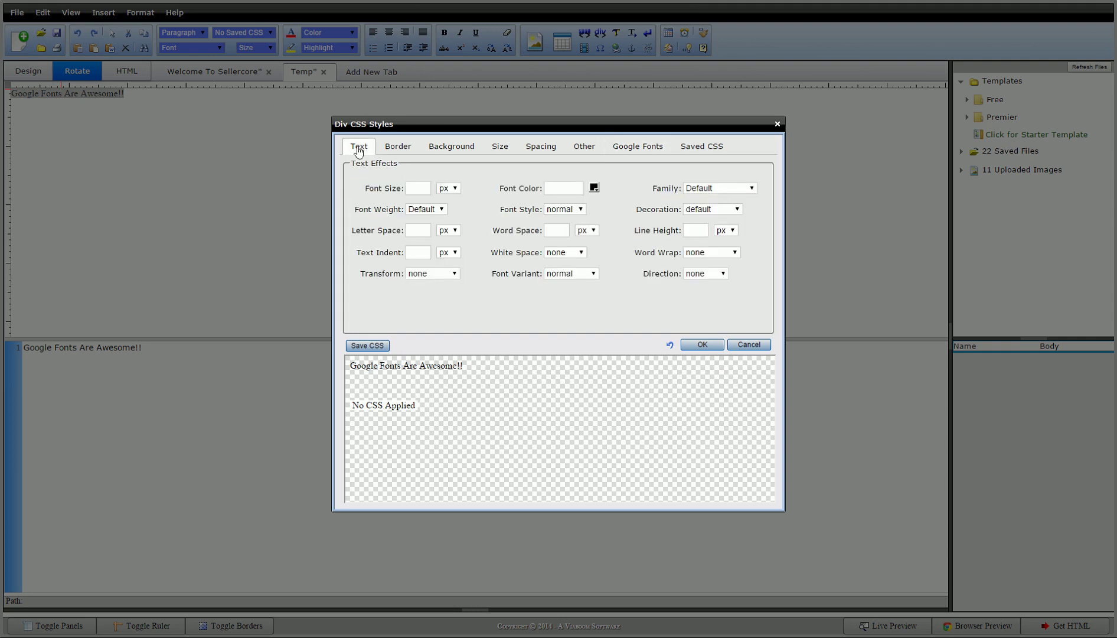
left_click(419, 187)
type("35")
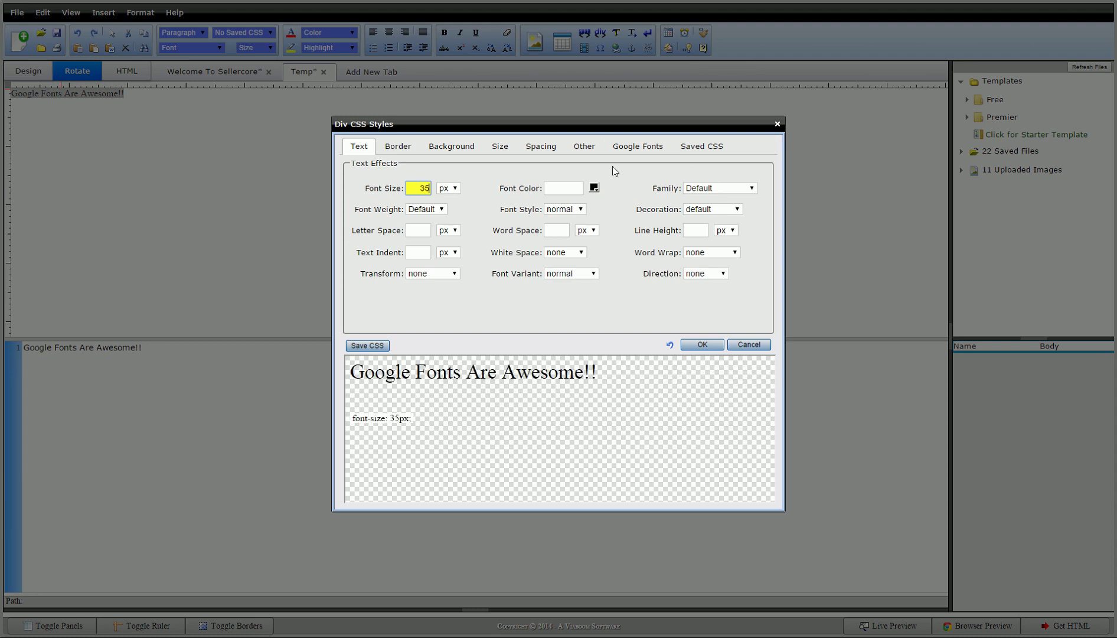
Choose Black Ops One from the Google fonts list to preview the heading
left_click(631, 156)
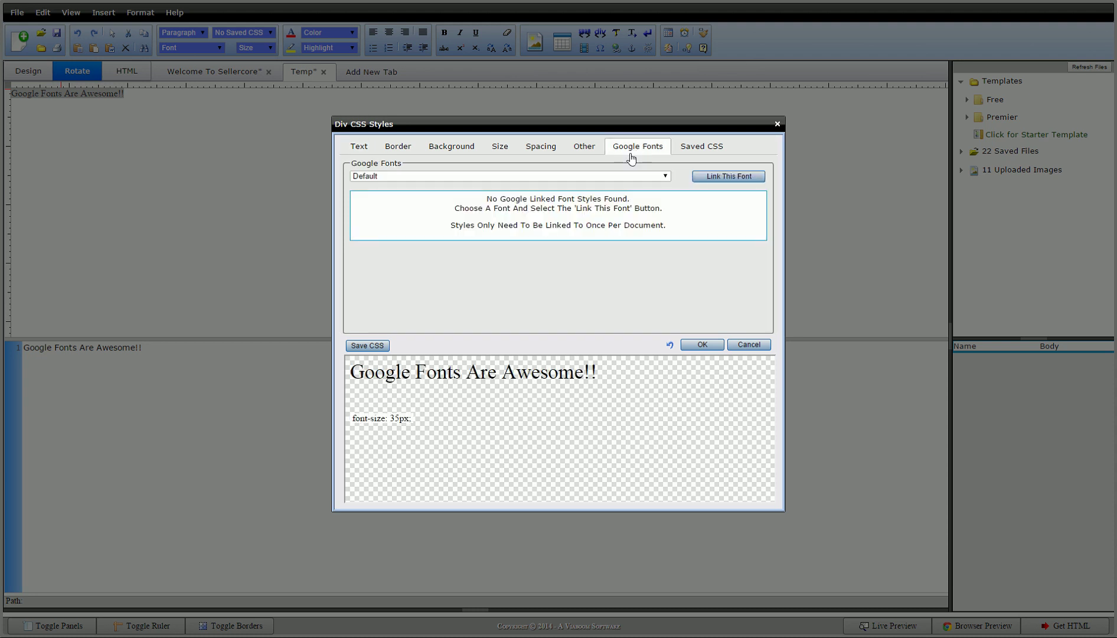
left_click(502, 176)
left_click(484, 196)
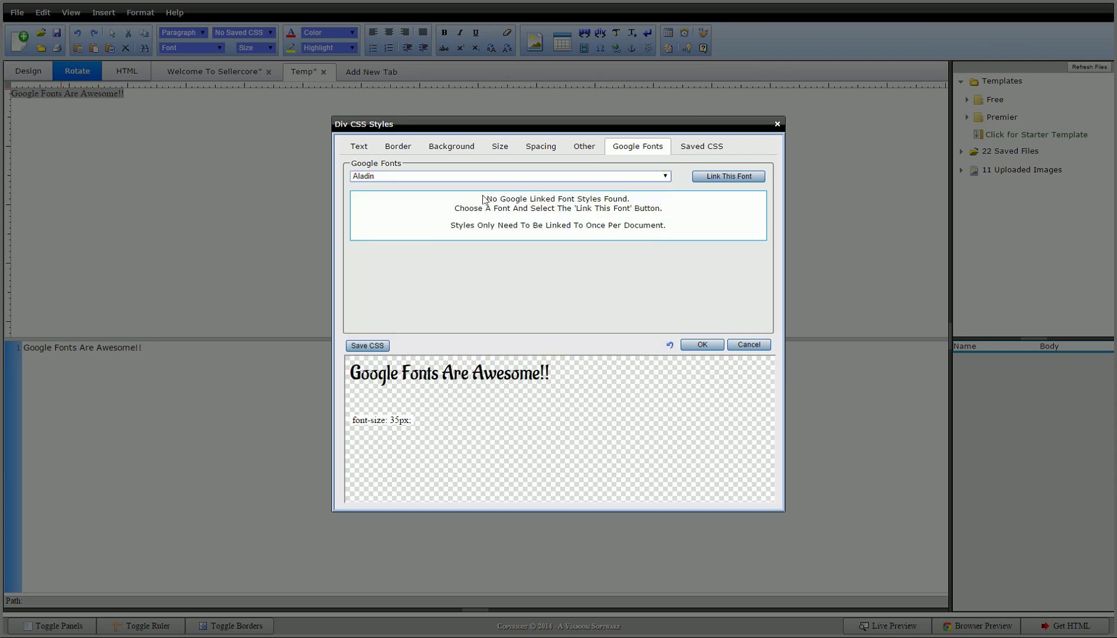
key("Down")
key("Down")
key("Down")
key("Down")
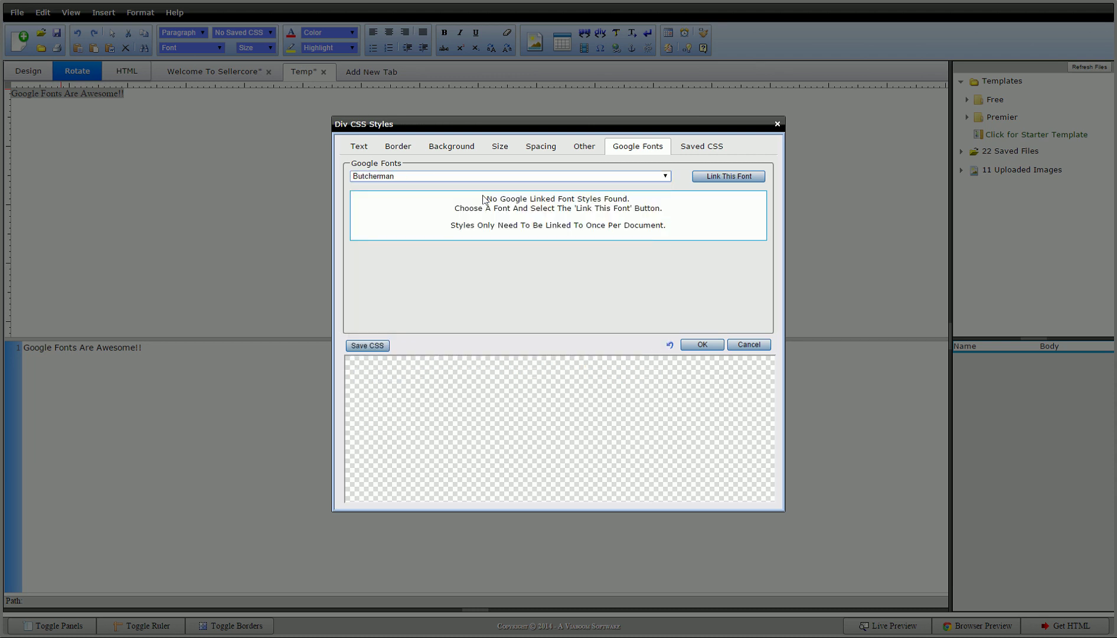
key("Up")
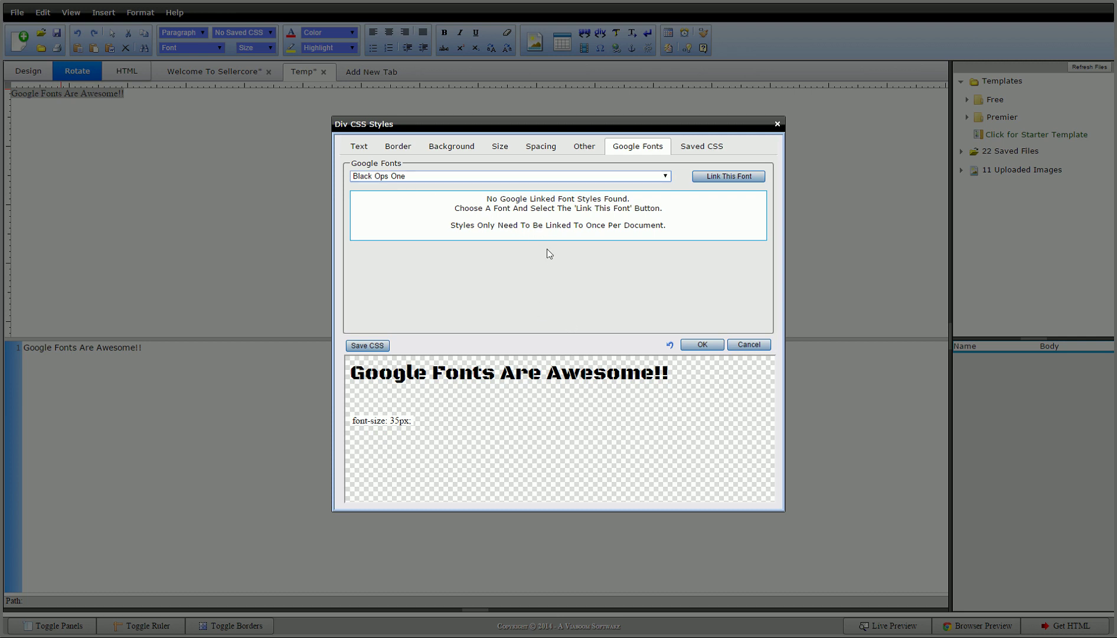
Link Black Ops One to the page and confirm the 35 px div styling
left_click(726, 184)
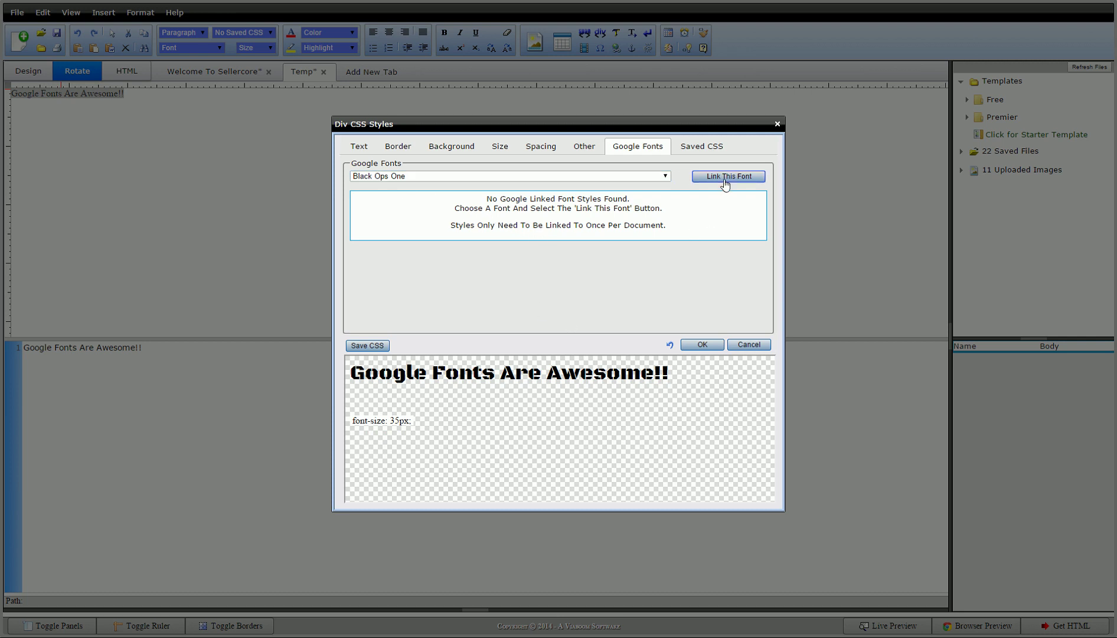
left_click(361, 200)
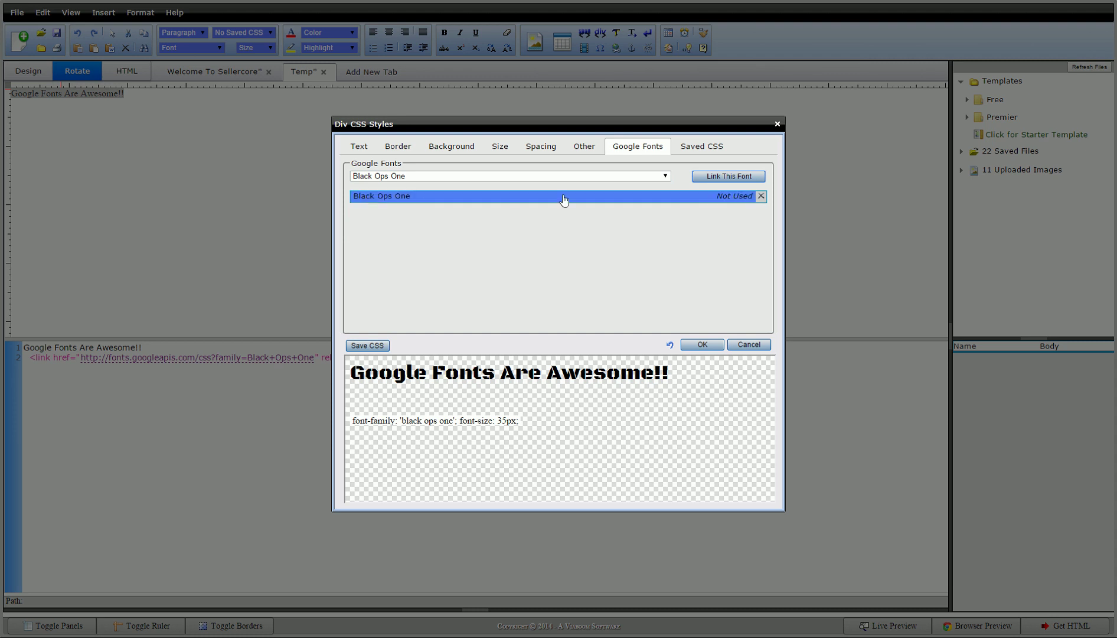
left_click(481, 201)
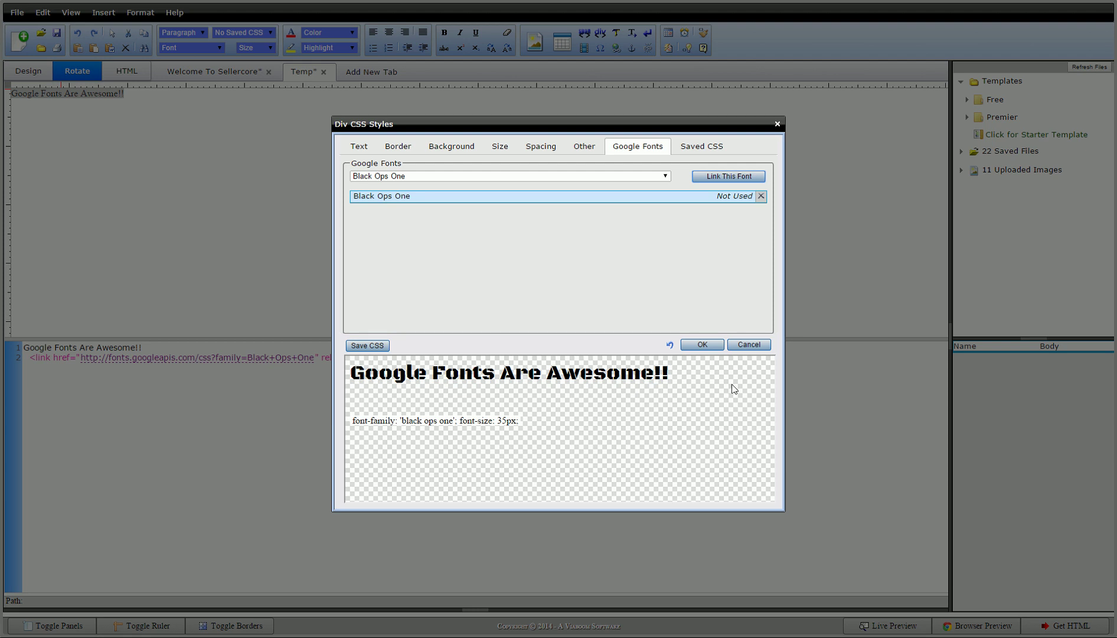
left_click(700, 344)
left_click(645, 381)
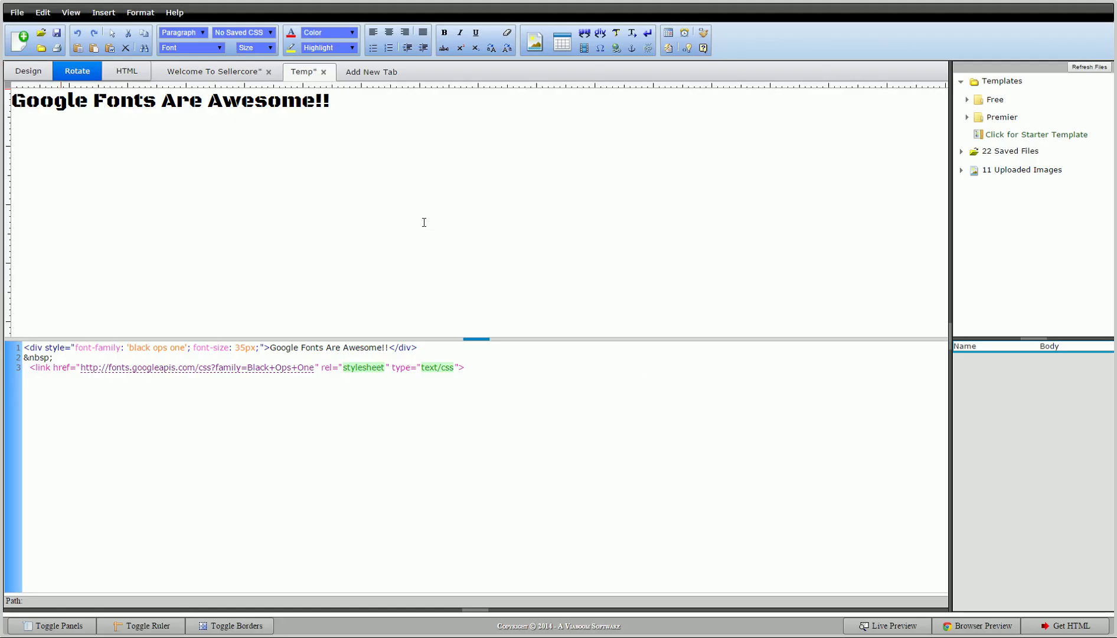
Set the heading div's font colour to blue #0000FF
left_click(339, 103)
right_click(337, 102)
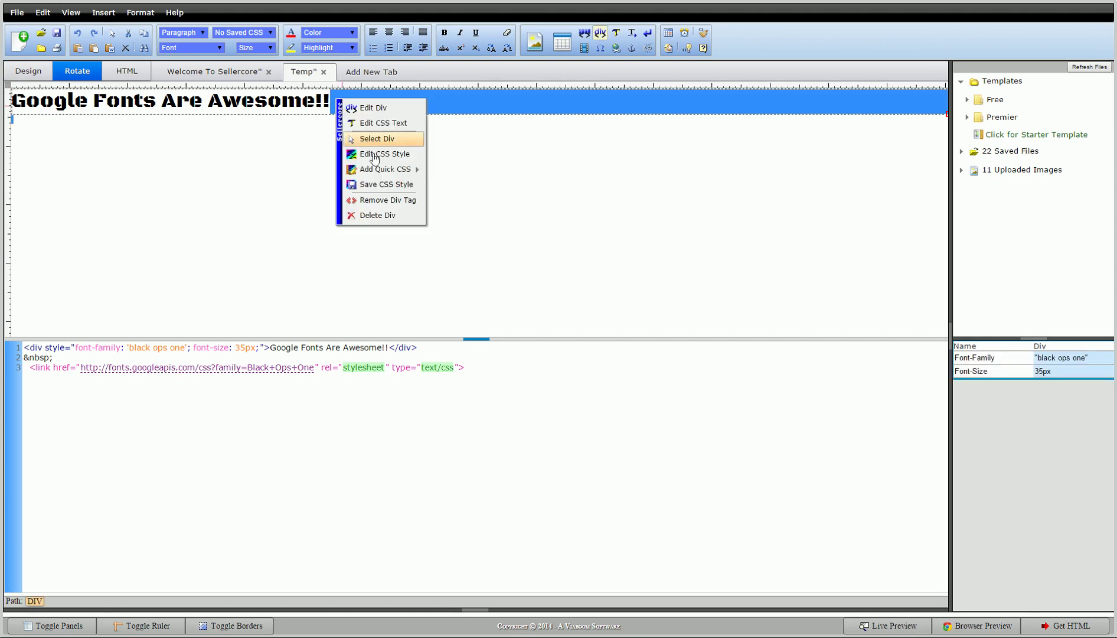
left_click(374, 155)
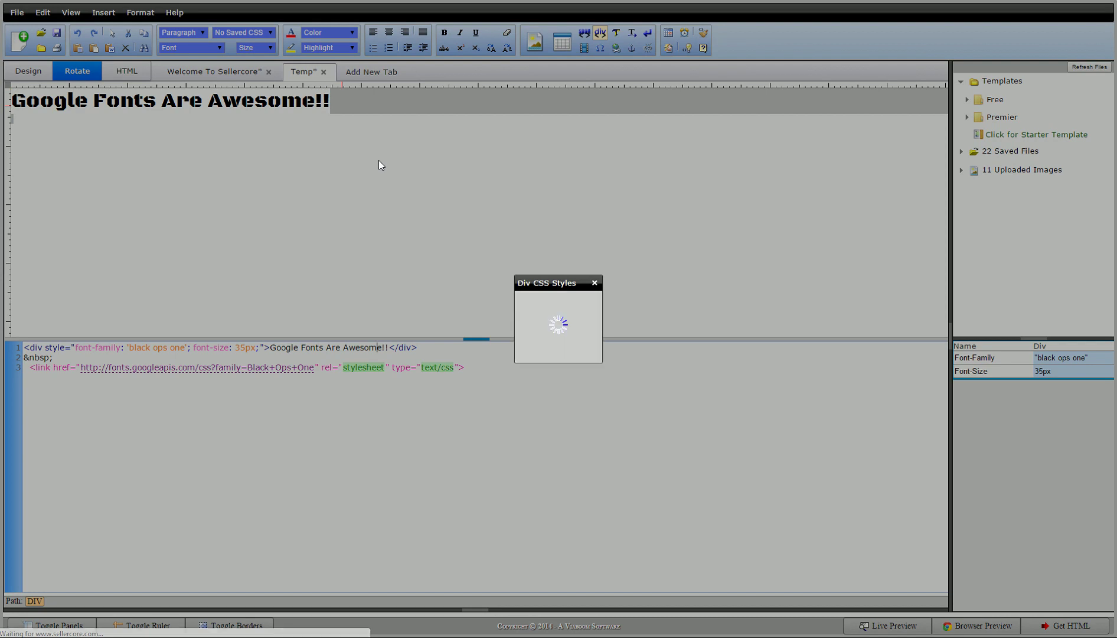
left_click(594, 188)
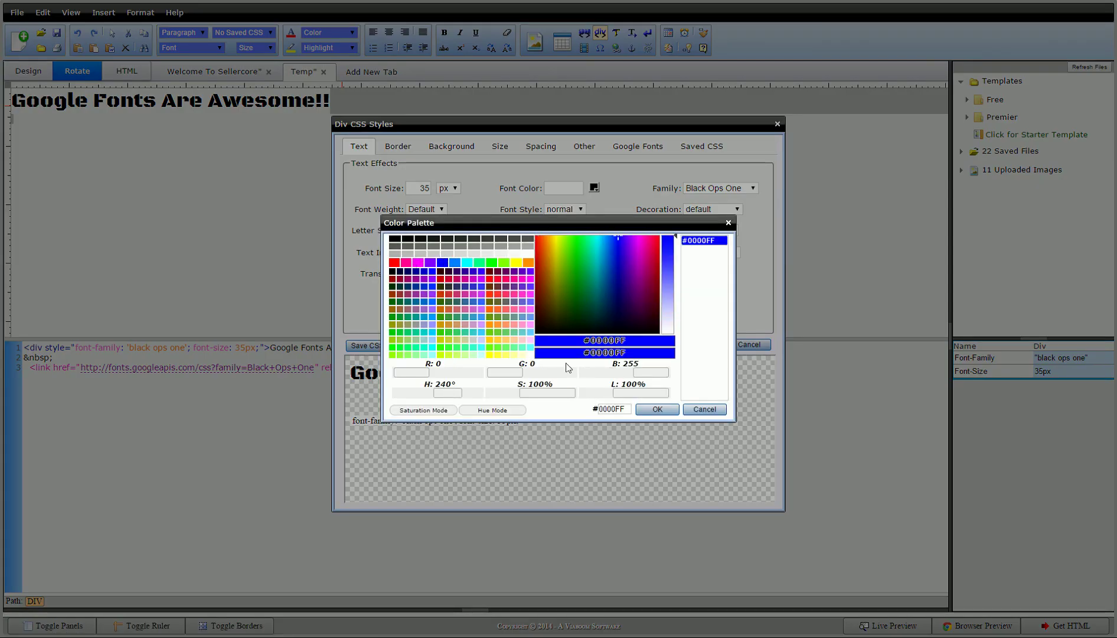
left_click(650, 410)
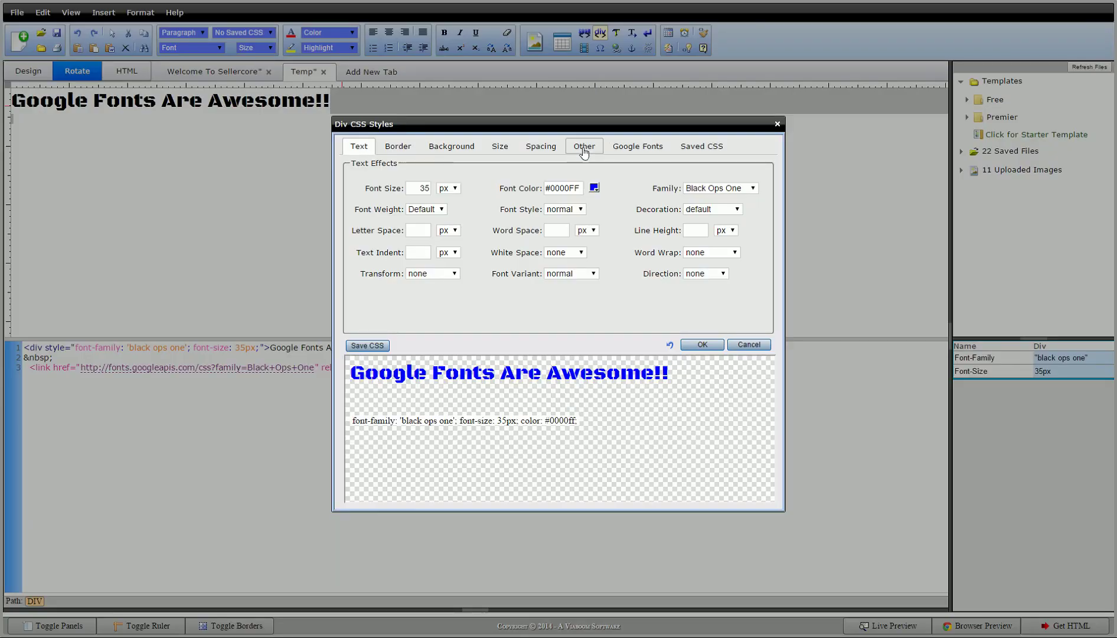
Add a red #FF0000 text shadow to the heading and apply the styles
left_click(583, 149)
left_click(405, 191)
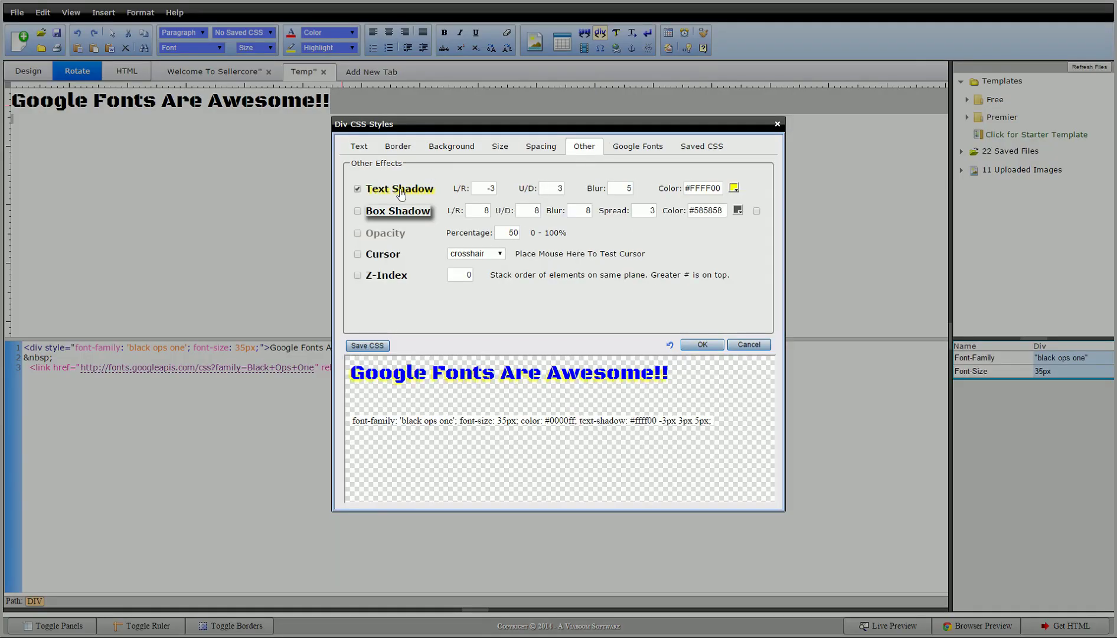
left_click(734, 188)
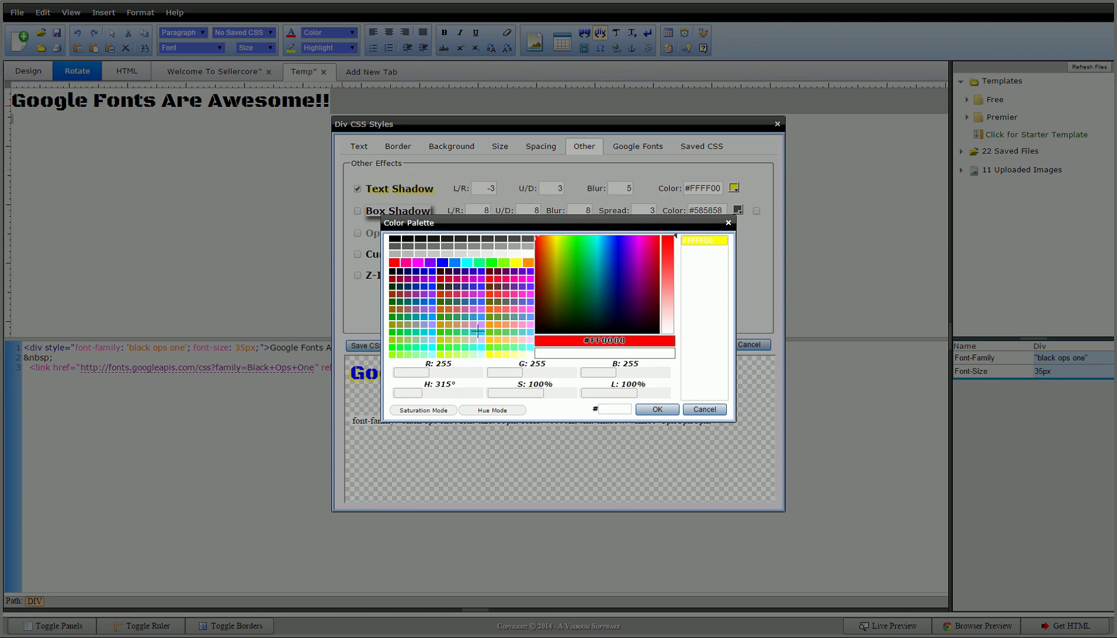
left_click(394, 262)
left_click(656, 410)
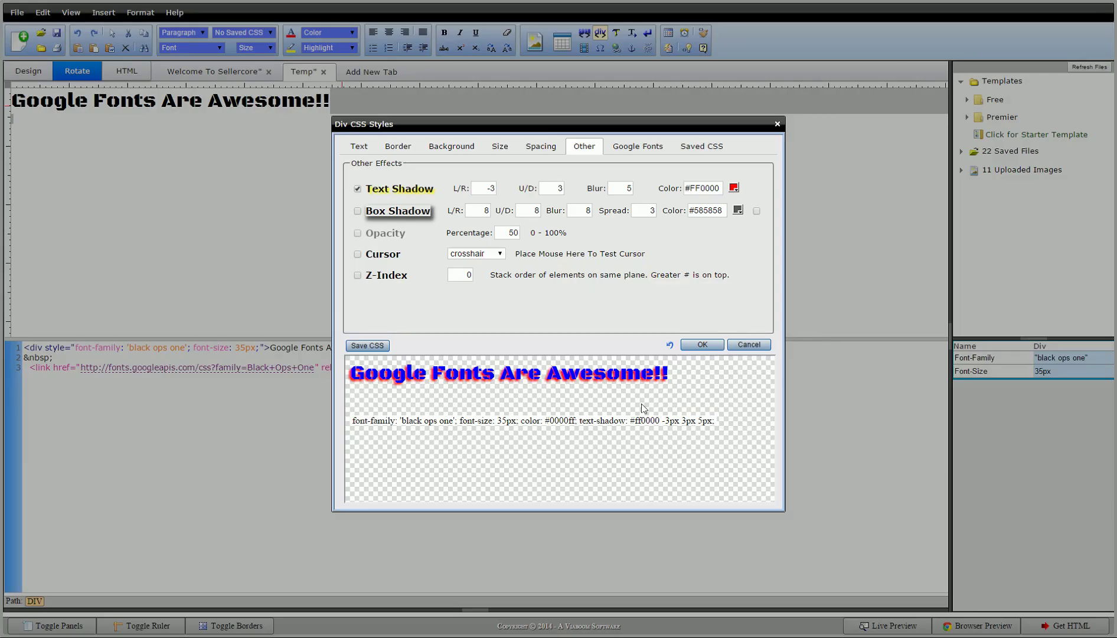
left_click(704, 344)
left_click(368, 225)
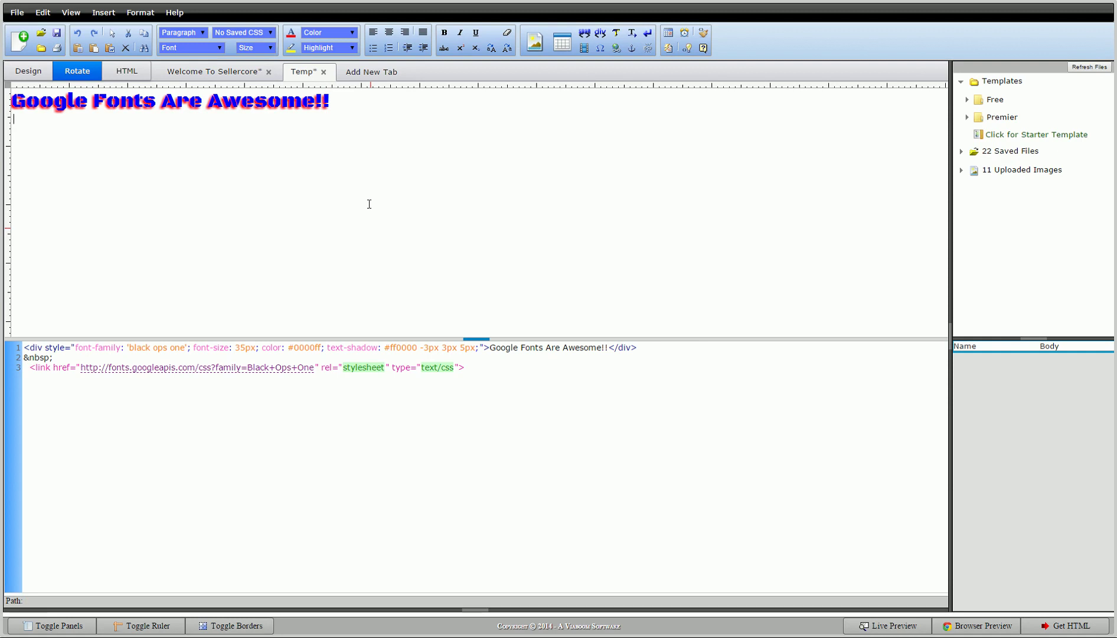
Start a new div below the heading and link the Bangers and Audiowide Google fonts
left_click(600, 33)
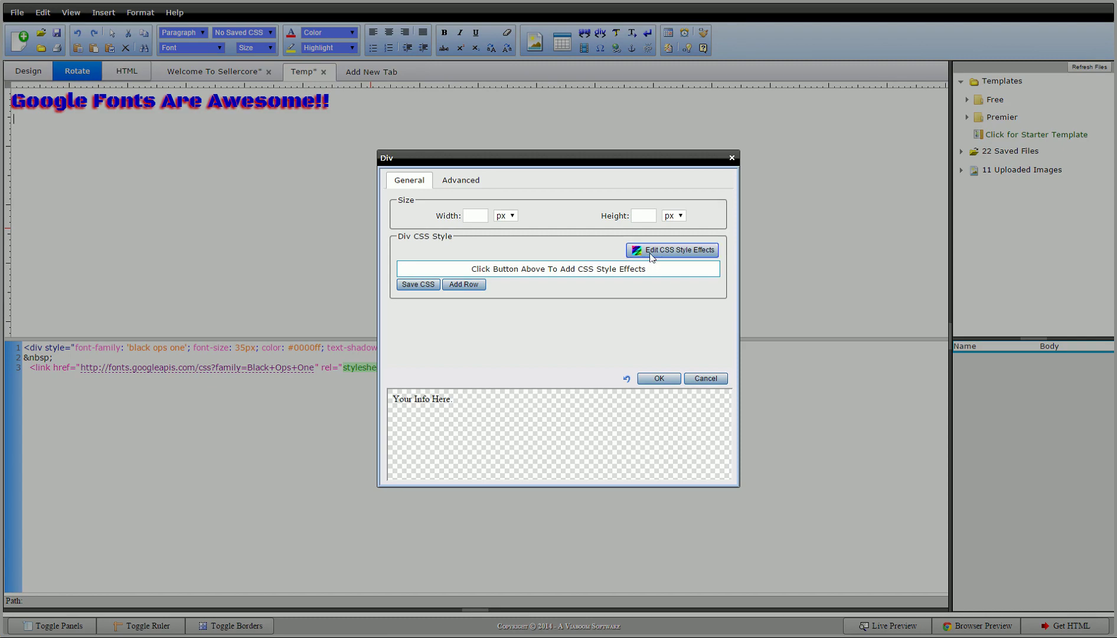
left_click(652, 256)
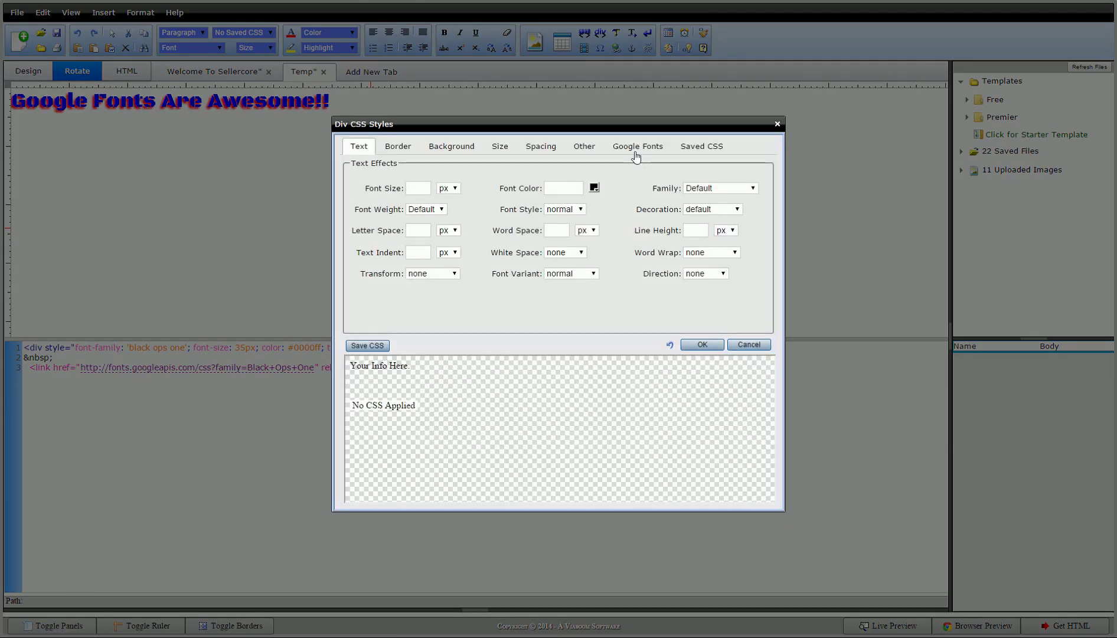
left_click(635, 152)
left_click(432, 200)
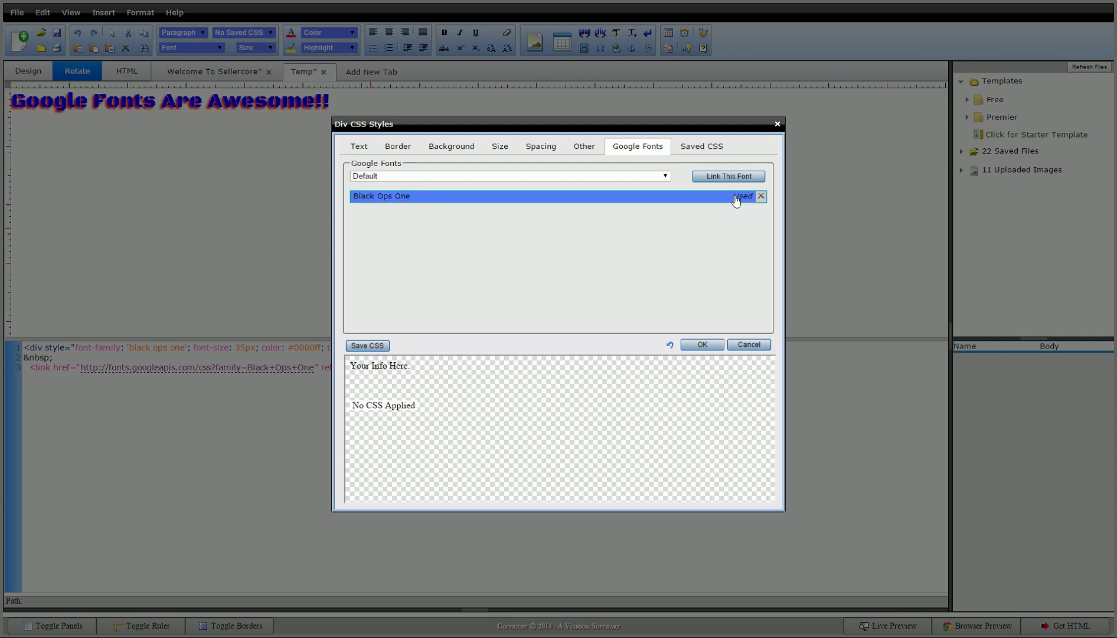
left_click(649, 177)
left_click(530, 238)
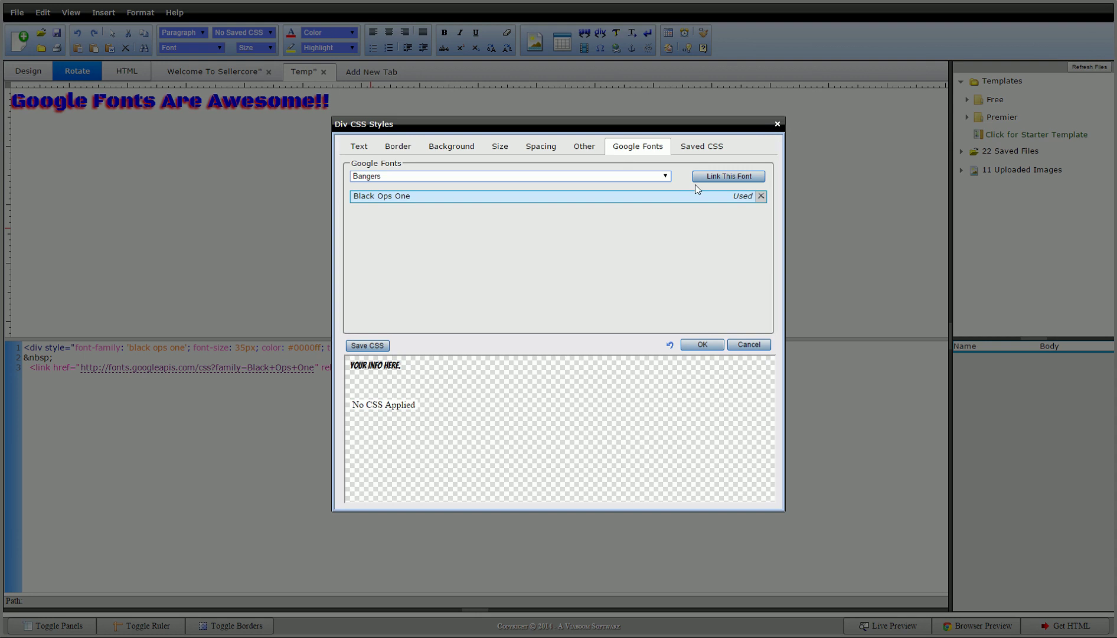
left_click(758, 173)
left_click(464, 177)
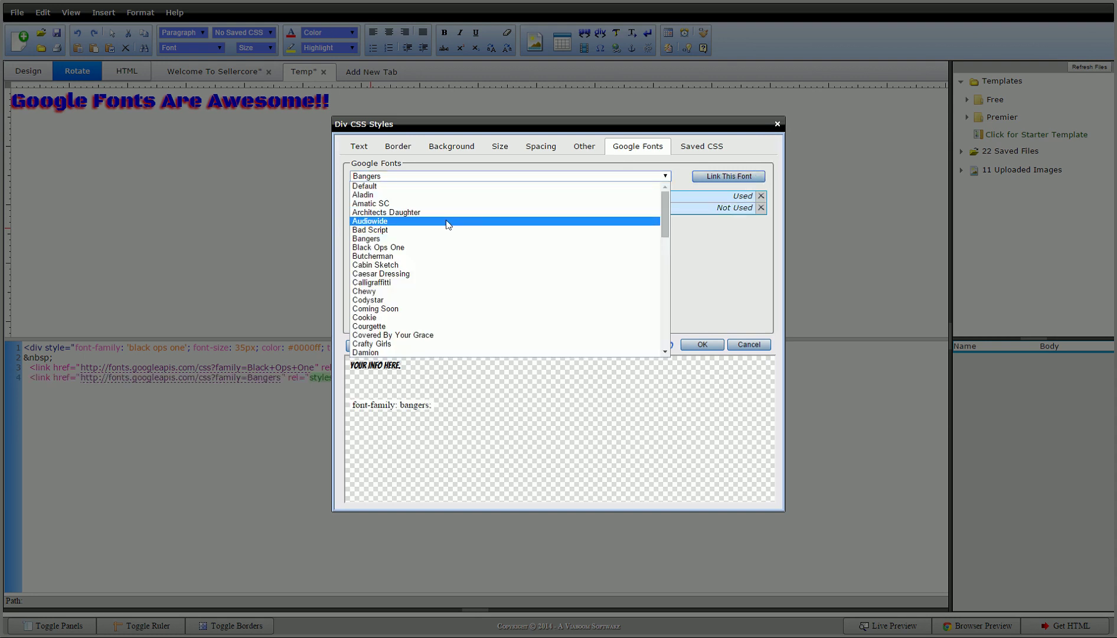
left_click(447, 222)
left_click(729, 176)
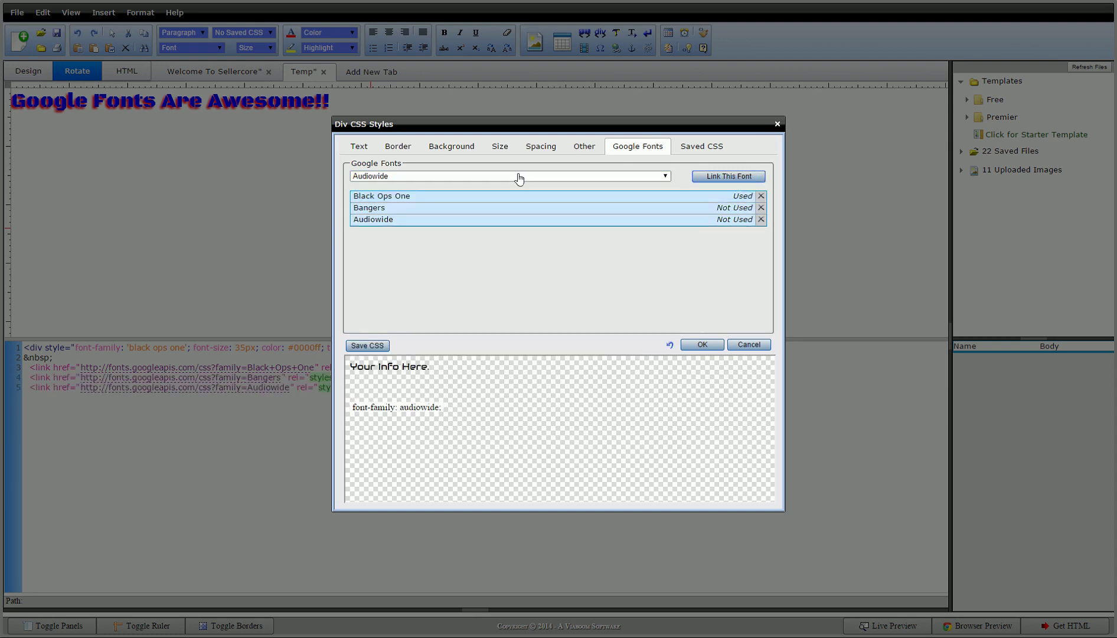
Link Frijole, then remove the Bangers and Audiowide font links
left_click(519, 177)
scroll(484, 293, "down", 5)
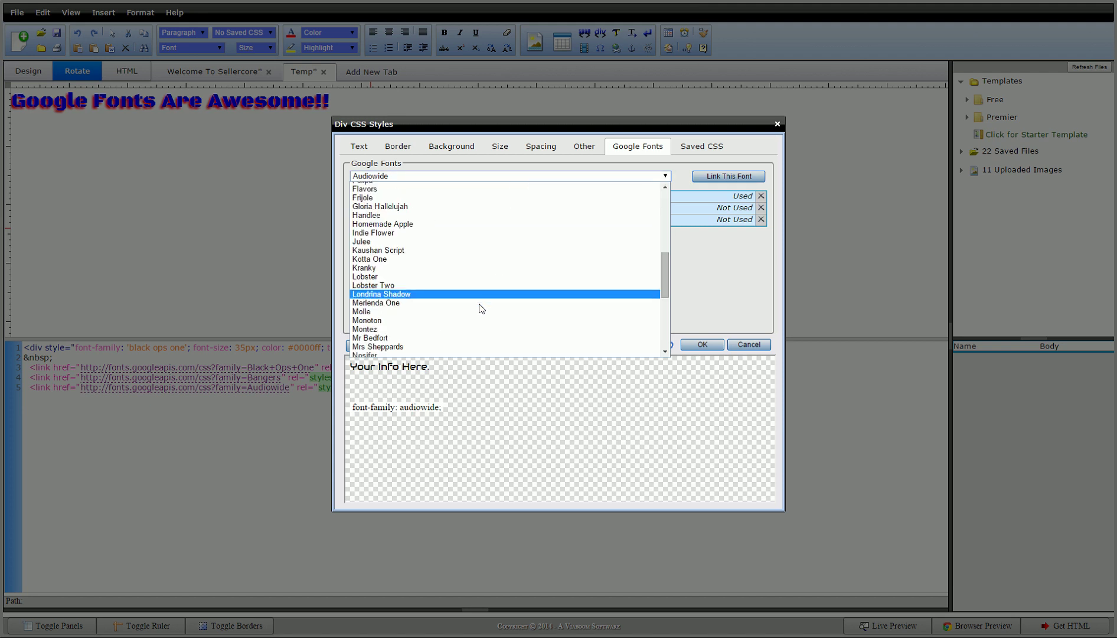
scroll(480, 309, "down", 5)
scroll(458, 219, "up", 5)
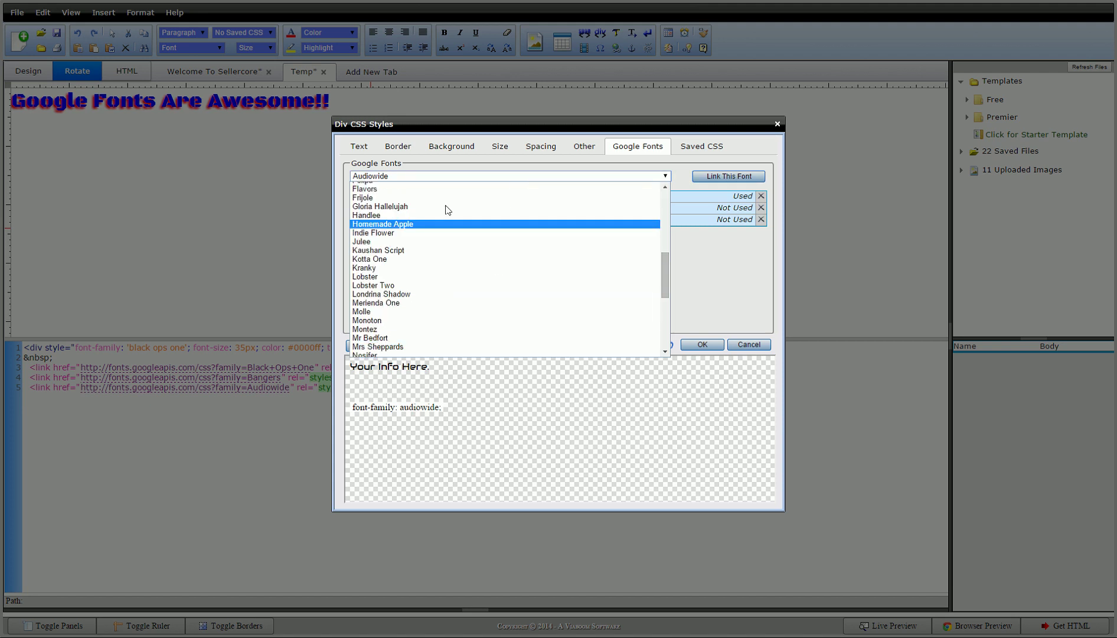
left_click(446, 198)
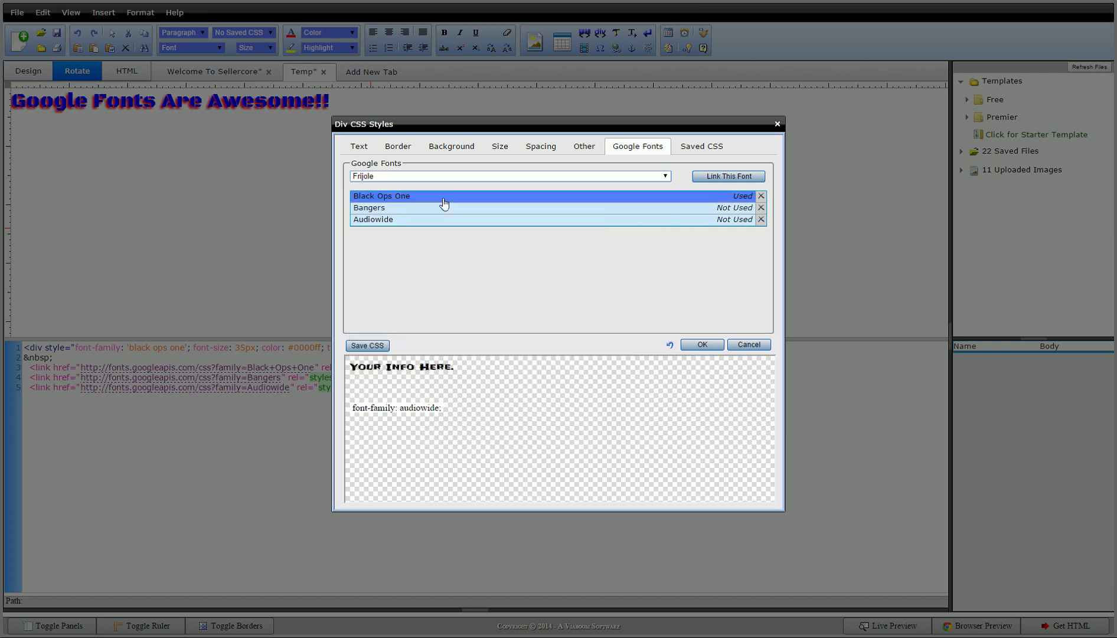
left_click(713, 180)
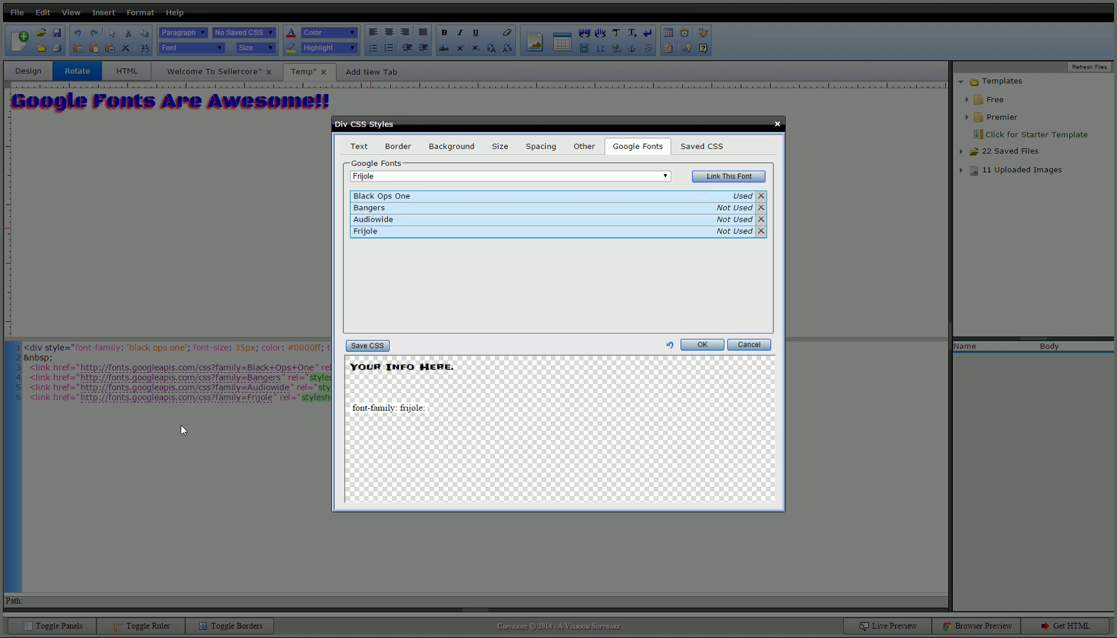
left_click(761, 208)
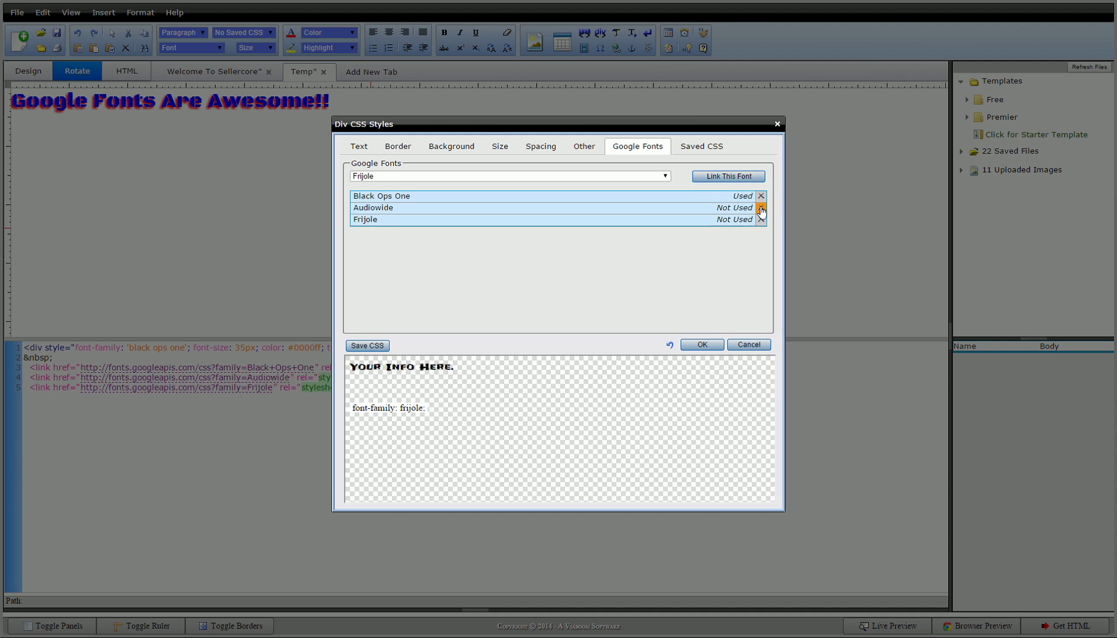
left_click(761, 208)
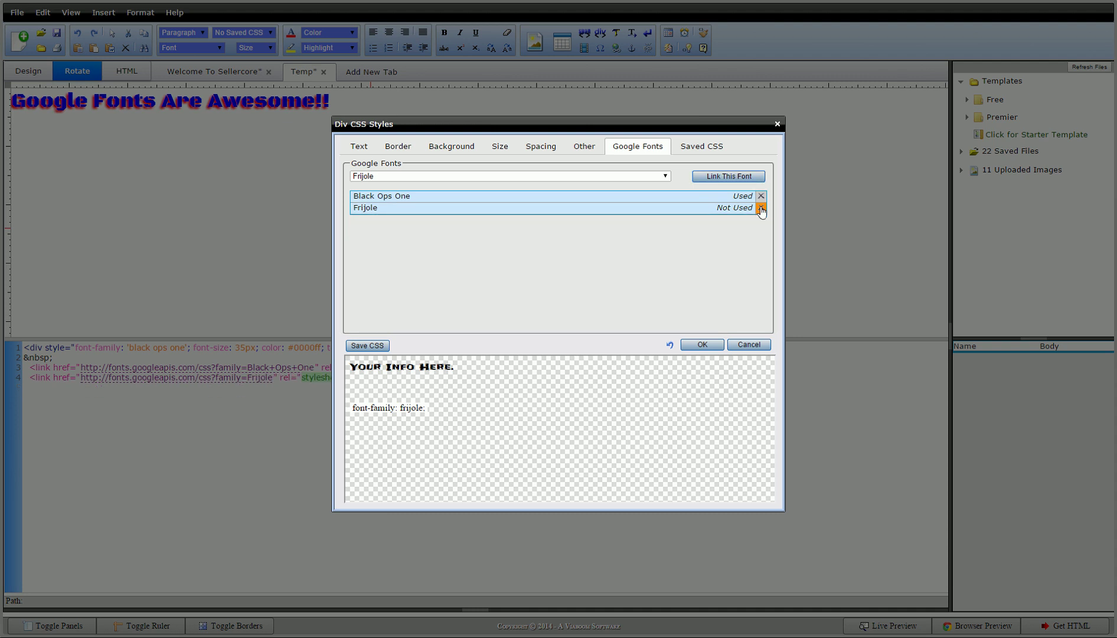
left_click(390, 212)
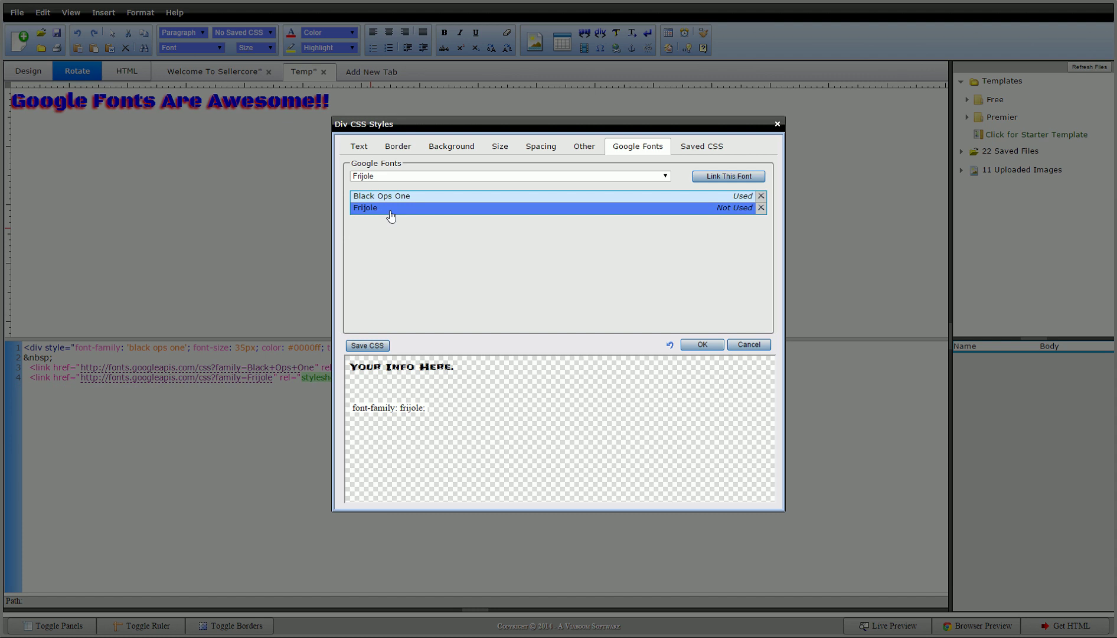
Style the 'Your Info Here.' div in Frijole at 35 px and insert it below the heading
left_click(359, 149)
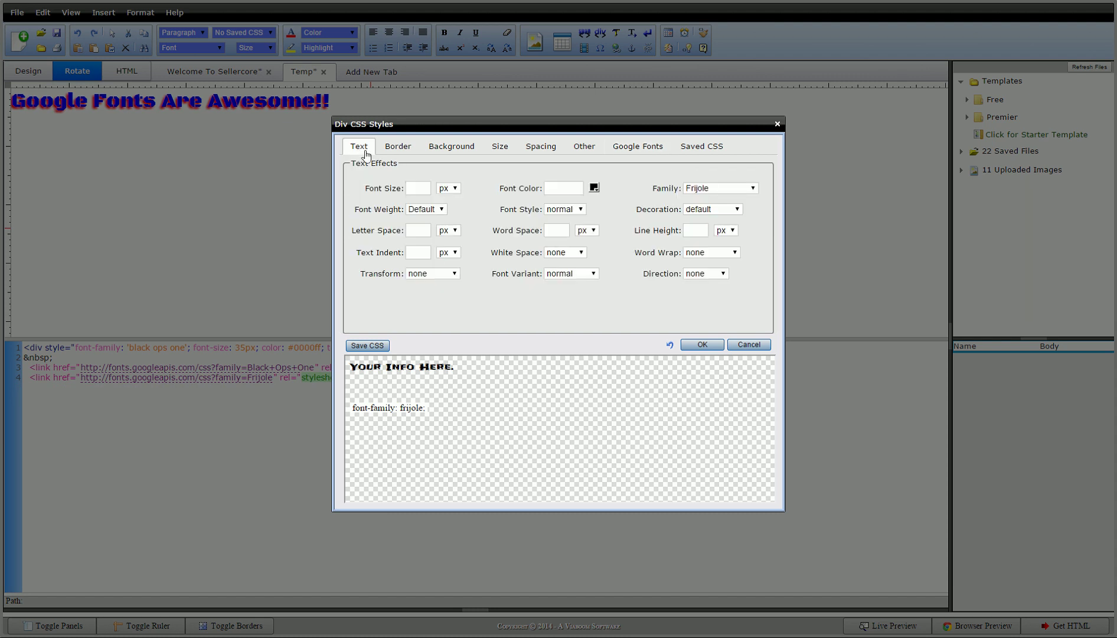
left_click(731, 189)
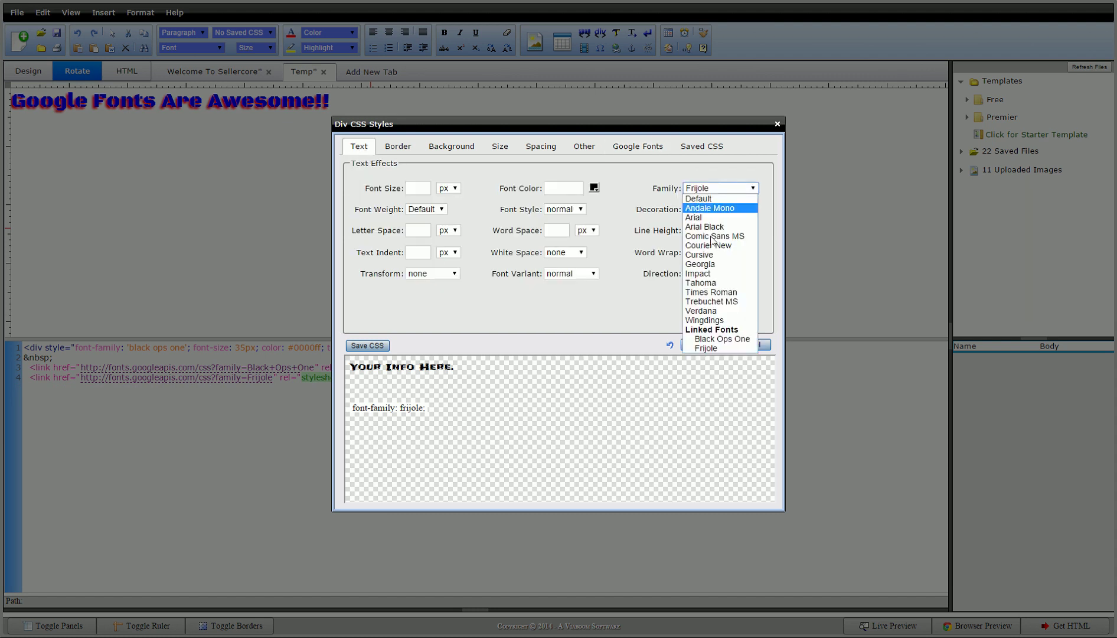
left_click(707, 348)
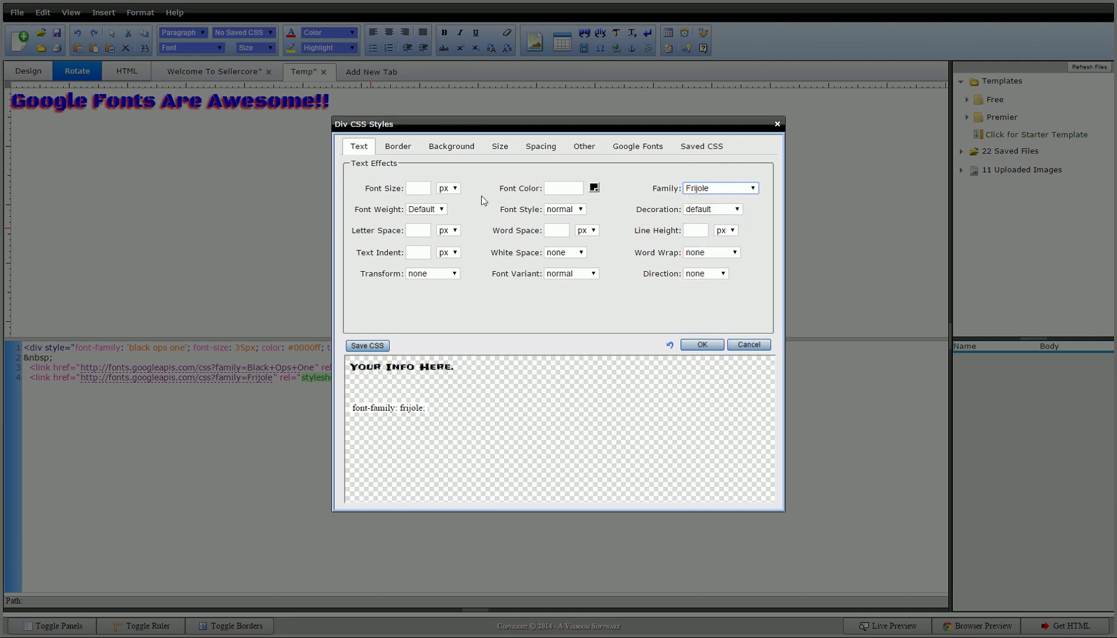
left_click(421, 188)
type("35")
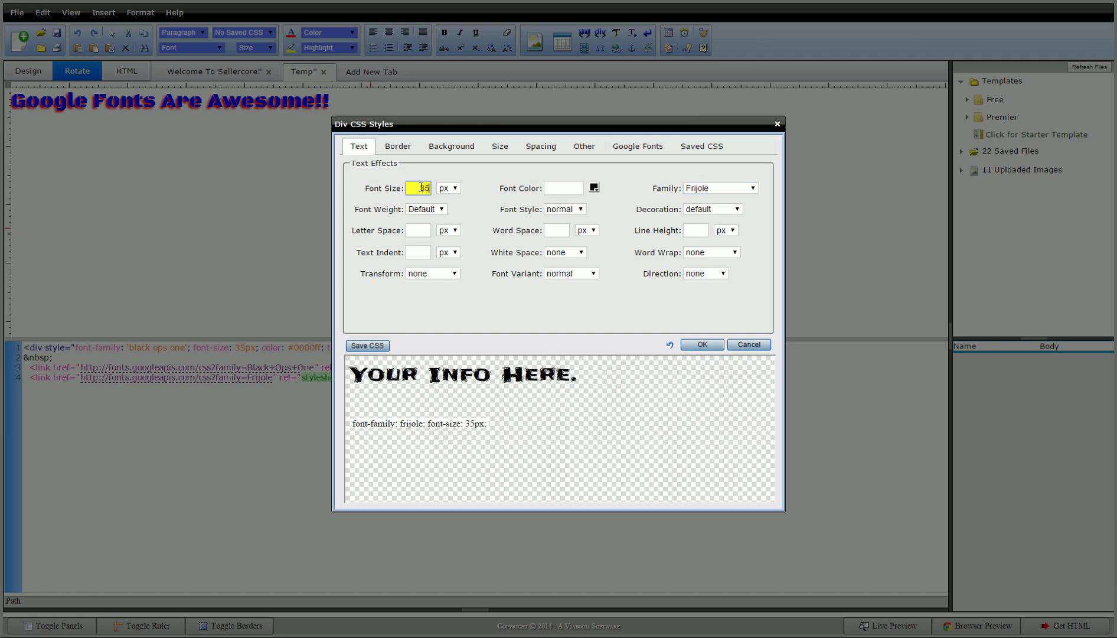
left_click(690, 347)
left_click(659, 378)
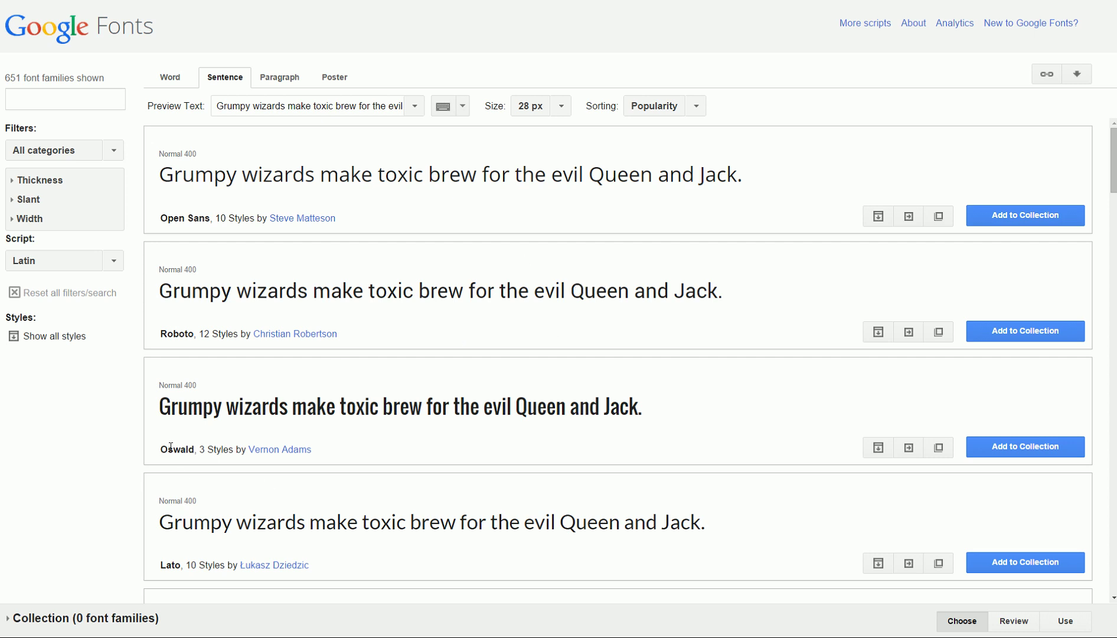
Open Oswald's quick-use page and select its stylesheet link tag
left_click(909, 448)
scroll(399, 398, "down", 3)
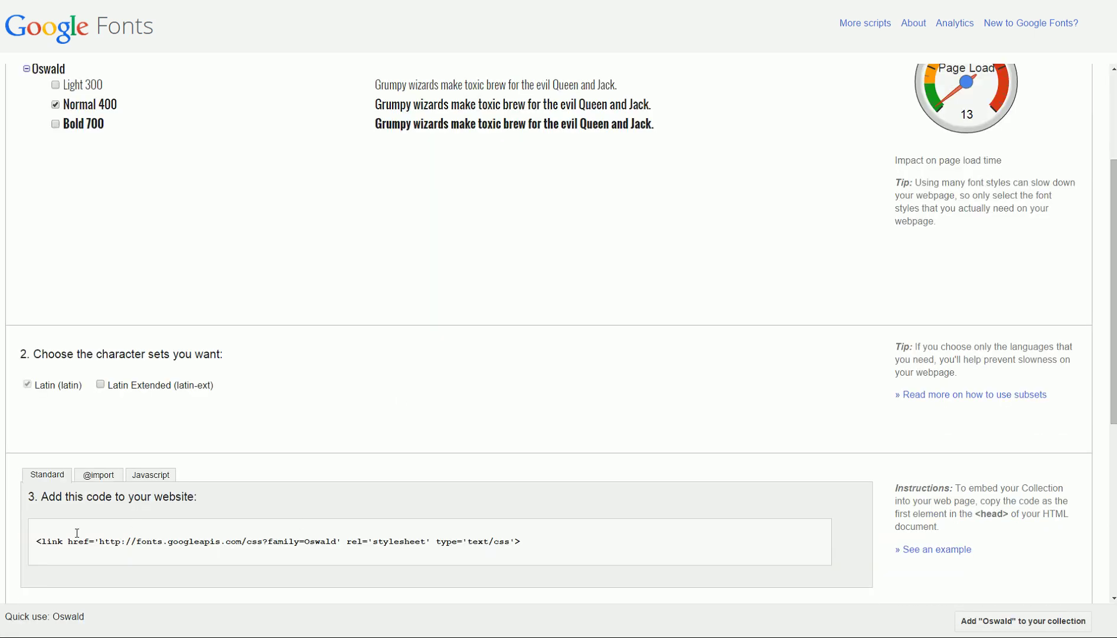
left_click(463, 538)
key("ctrl+c")
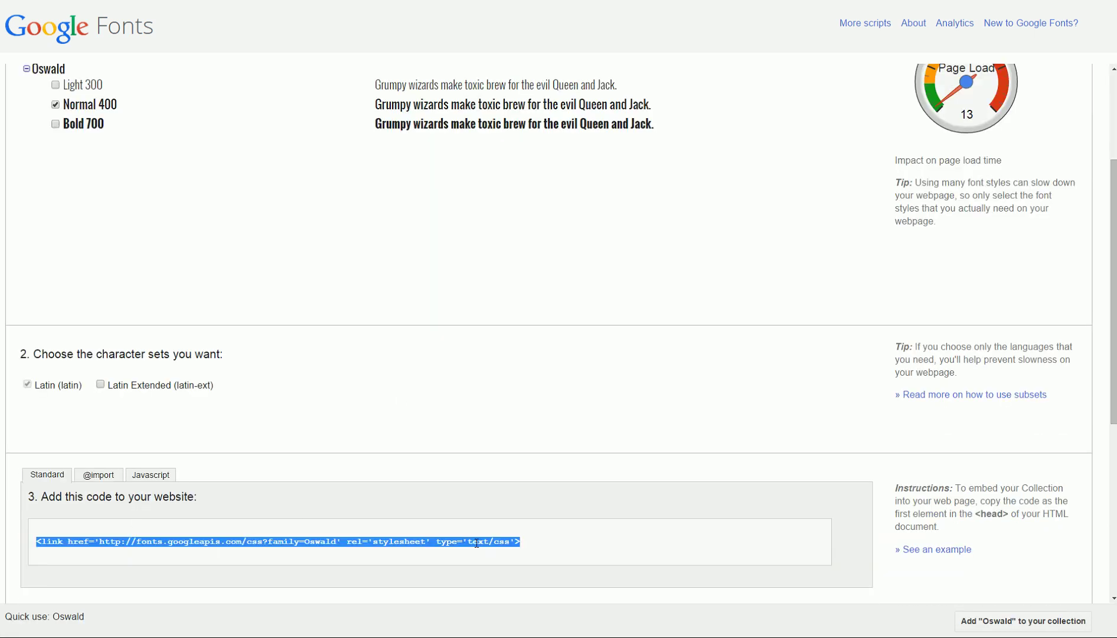
Paste the Oswald stylesheet link after the existing link lines and sync the page
key("alt+Tab")
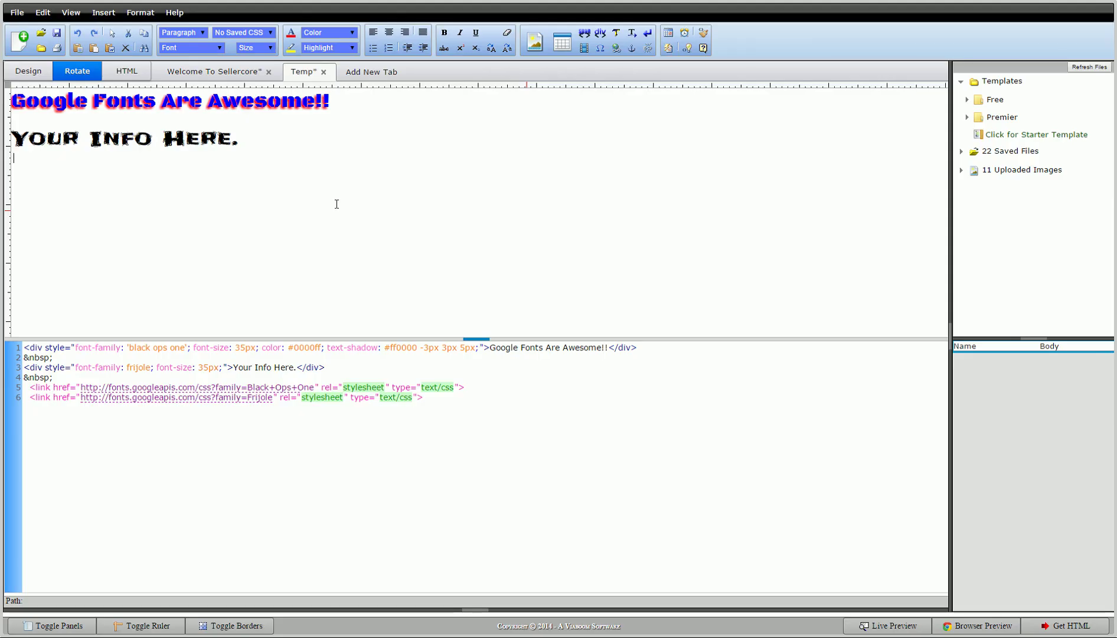
left_click(464, 407)
key("ctrl+v")
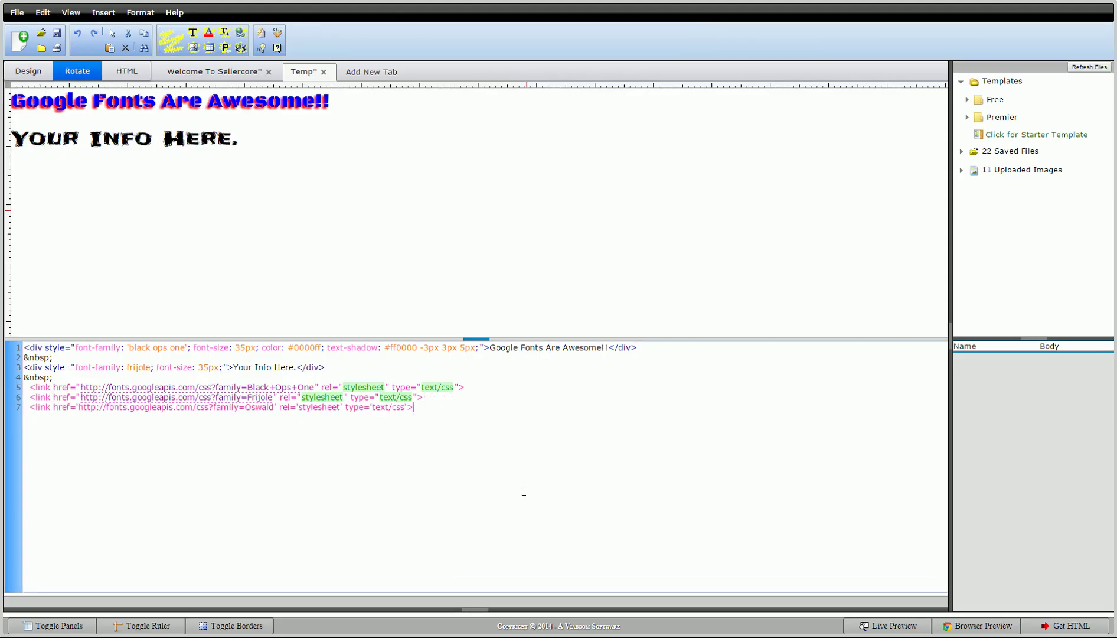
left_click(562, 231)
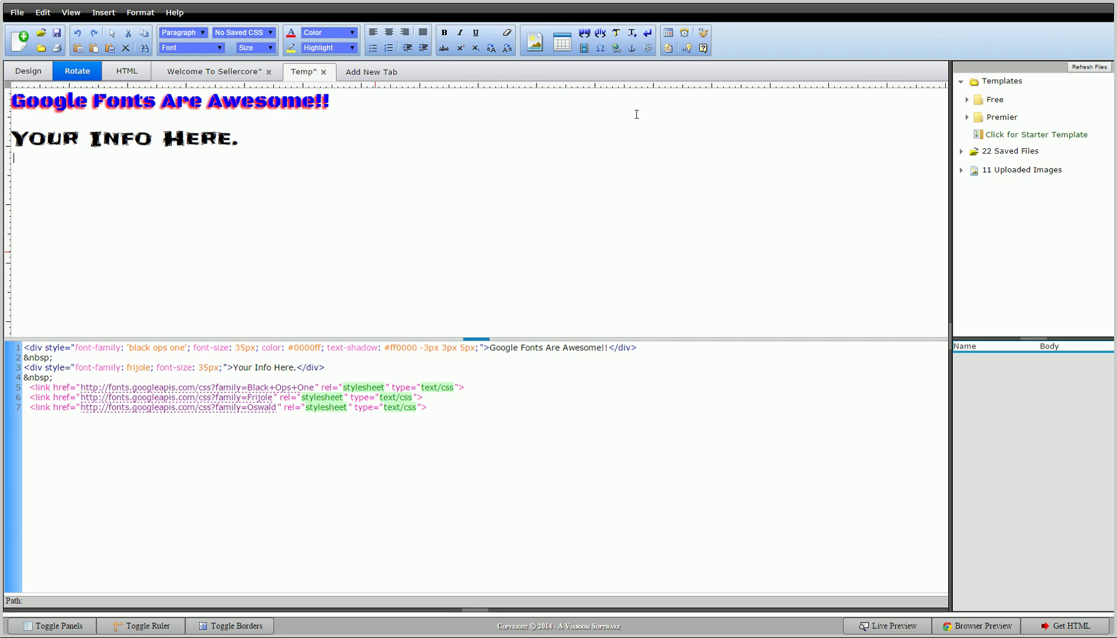
Start a new div styled with font size 35 and the linked Oswald font
left_click(599, 34)
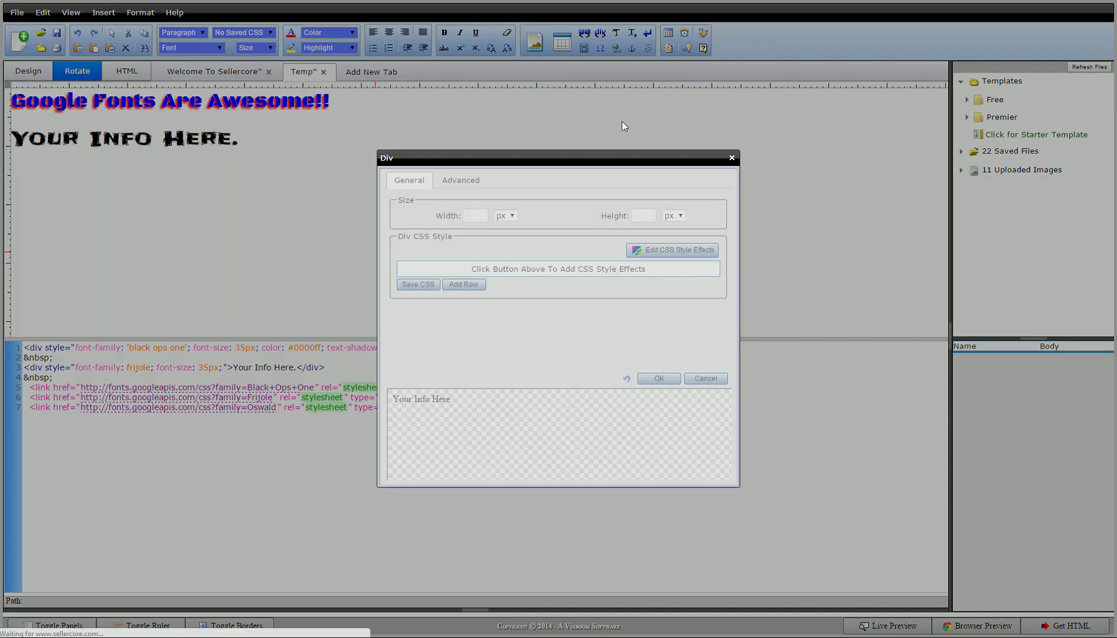
left_click(659, 250)
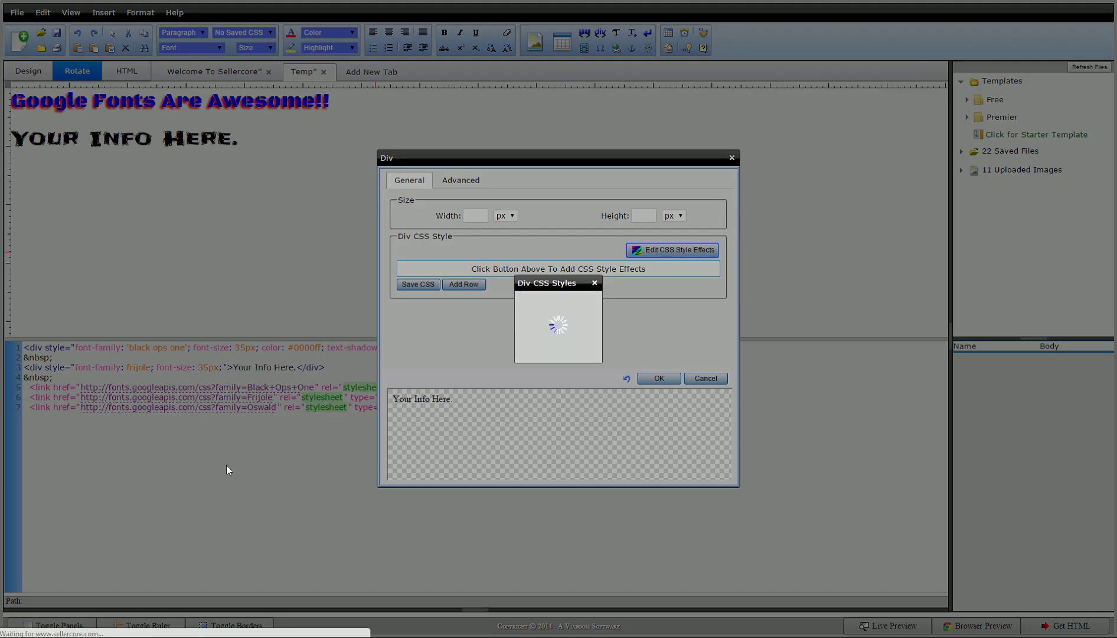
left_click(419, 183)
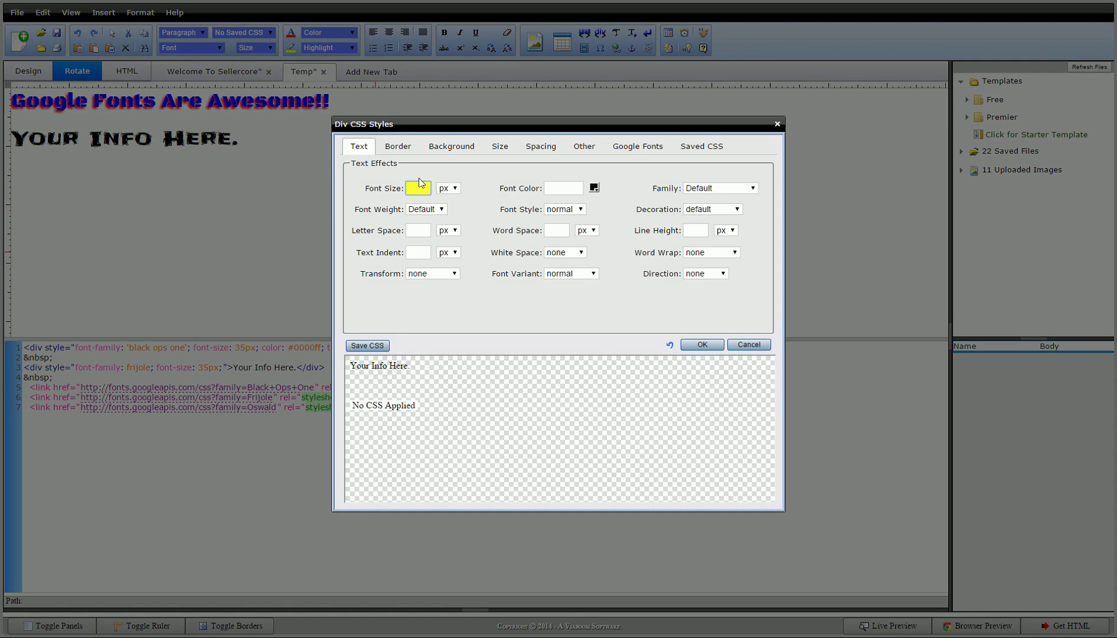
type("35")
left_click(630, 157)
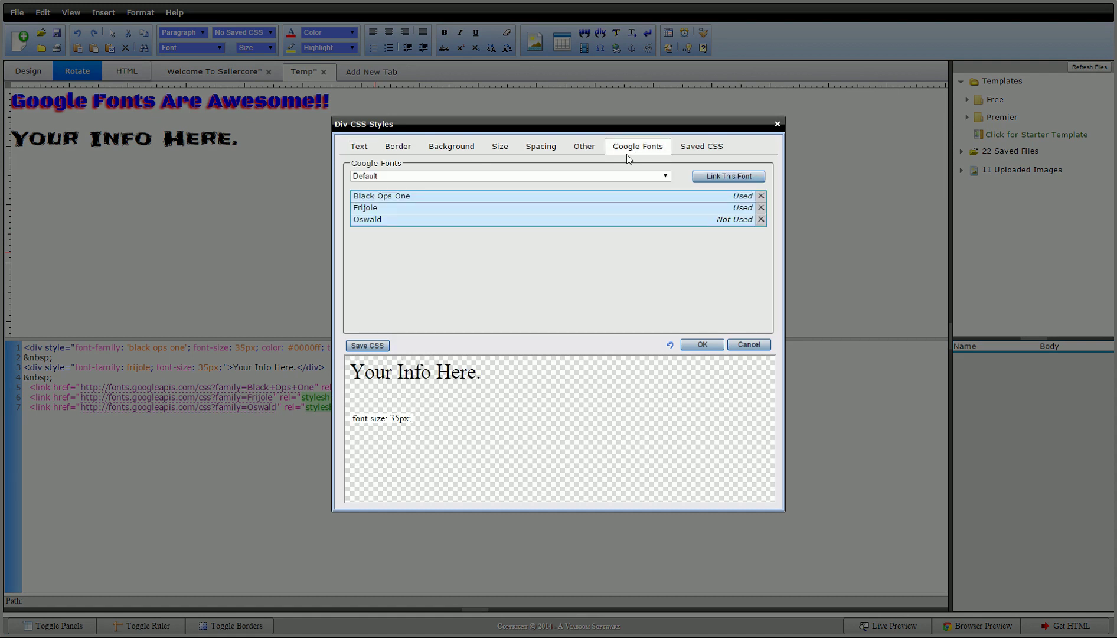
left_click(378, 224)
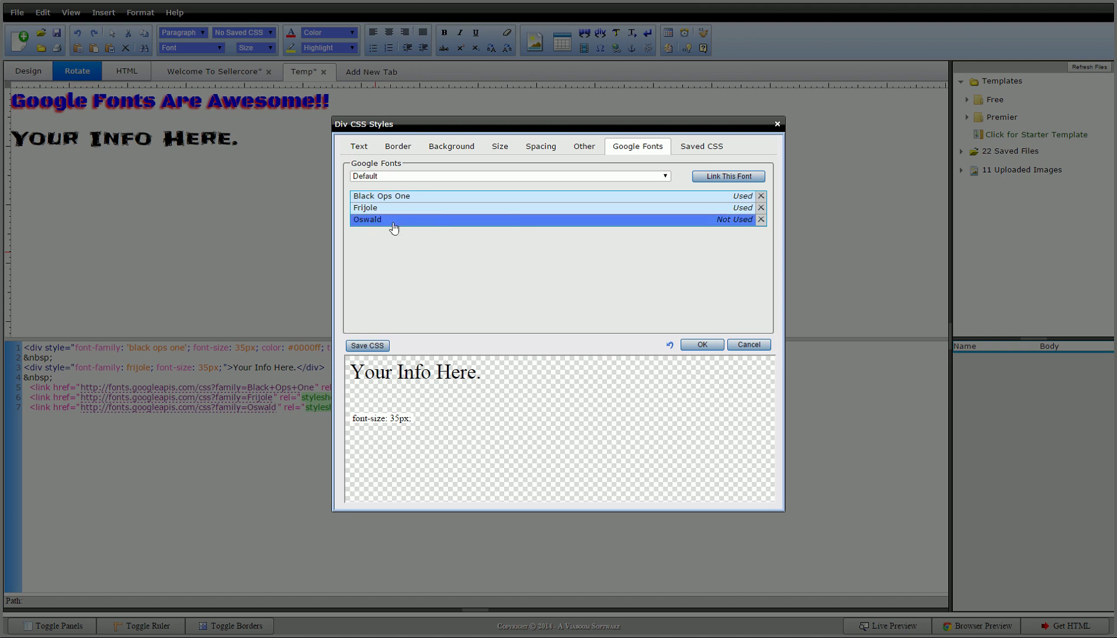
double_click(394, 228)
left_click(356, 148)
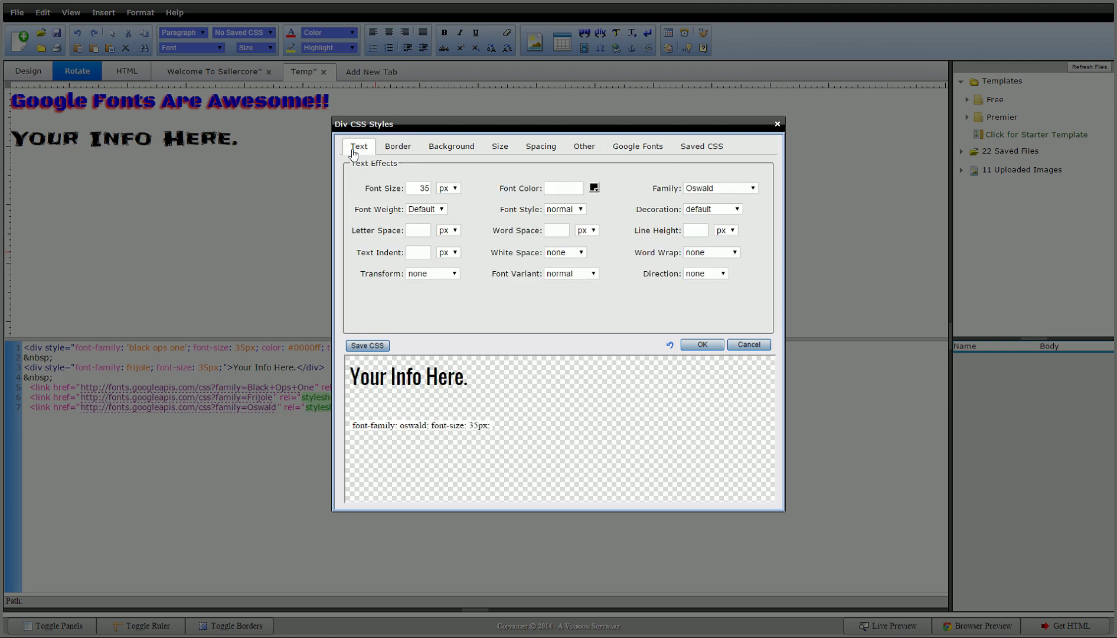
left_click(708, 346)
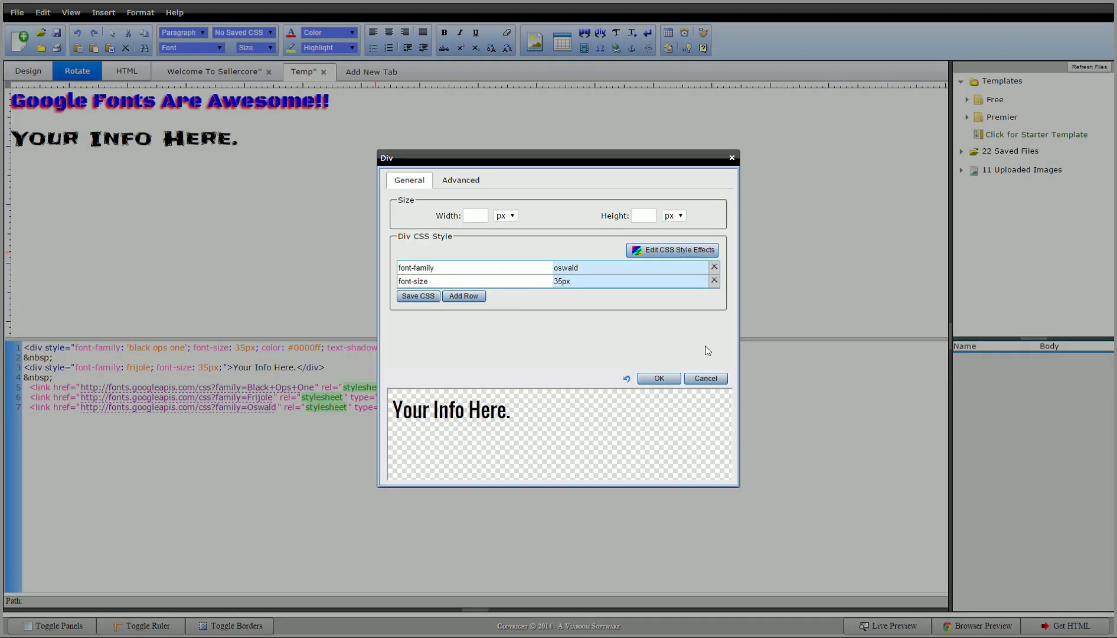
Insert the Oswald div onto the page and switch to the Welcome To Sellercore document
left_click(669, 381)
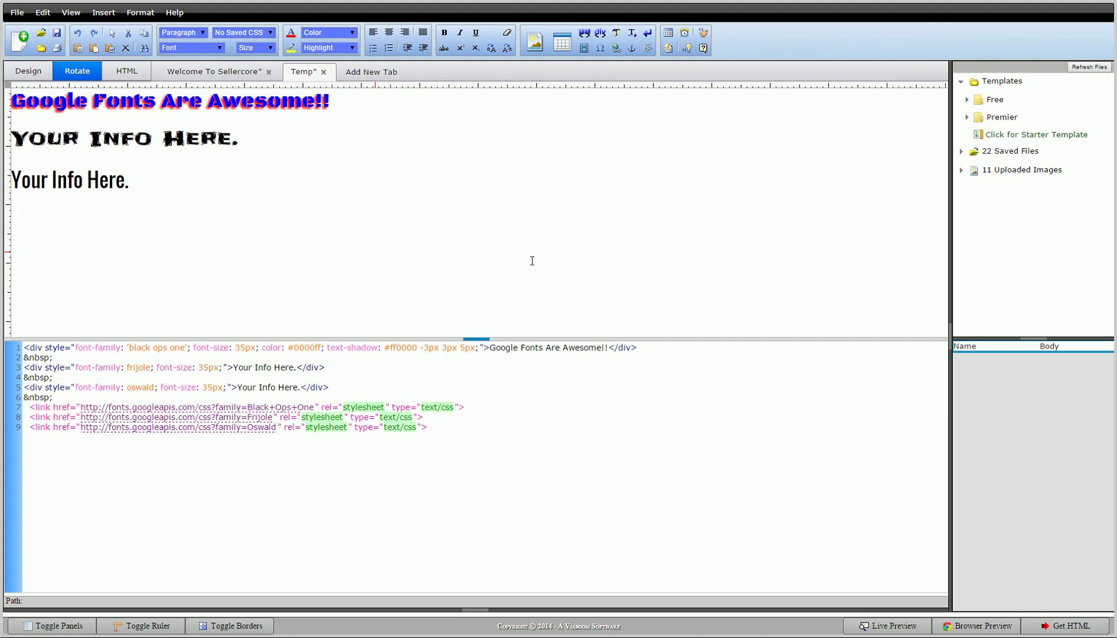
left_click(212, 72)
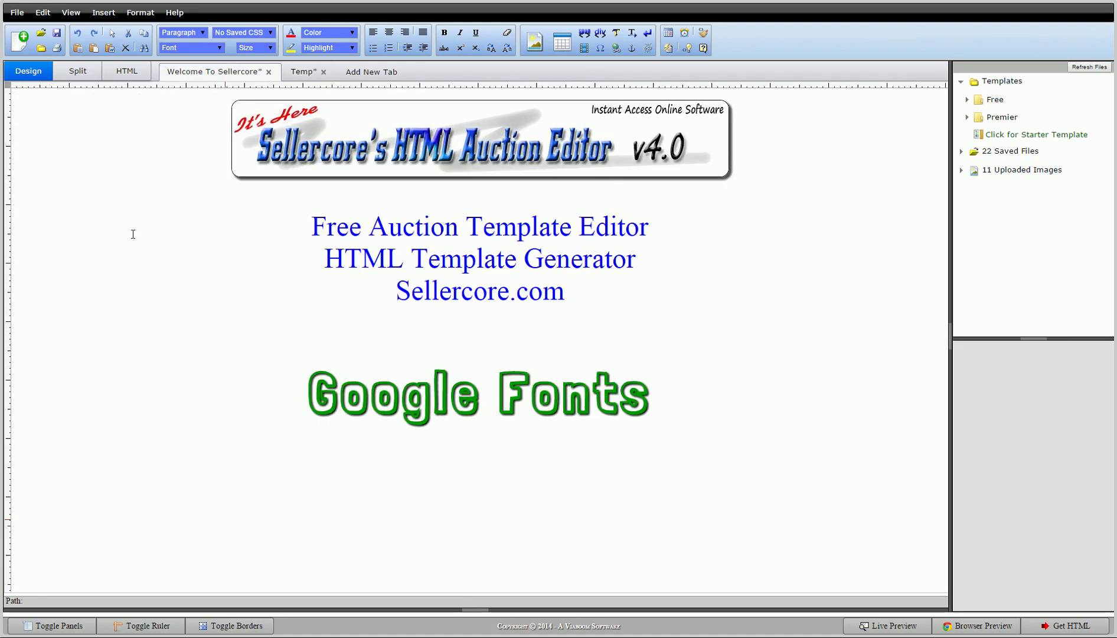